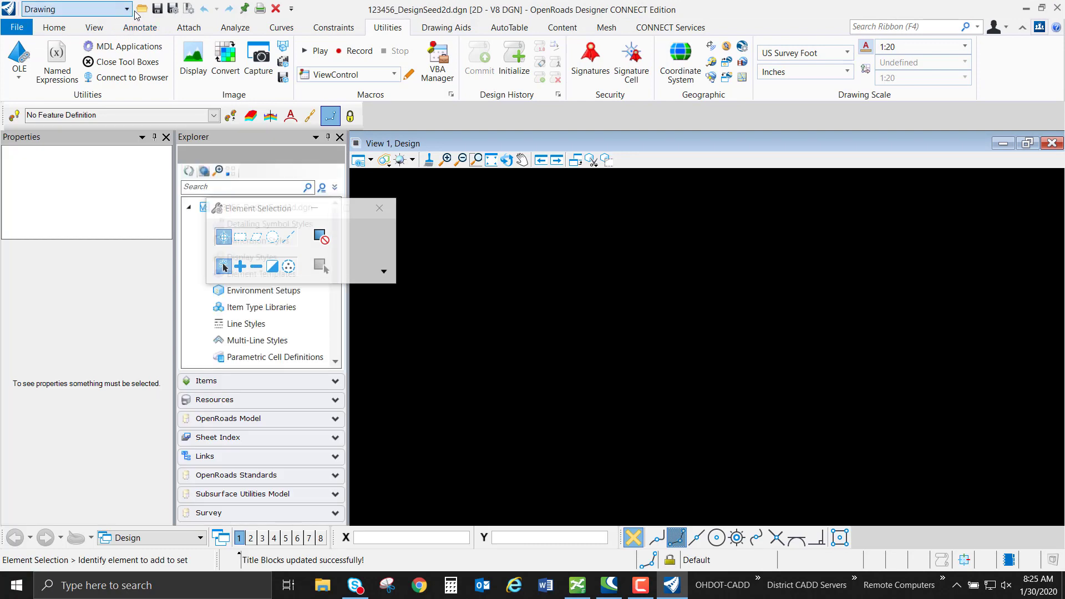
# Switch to the Ohio DOT workflow and open OHDOT Create Design Files full screen with a wider Category column
pyautogui.click(117, 10)
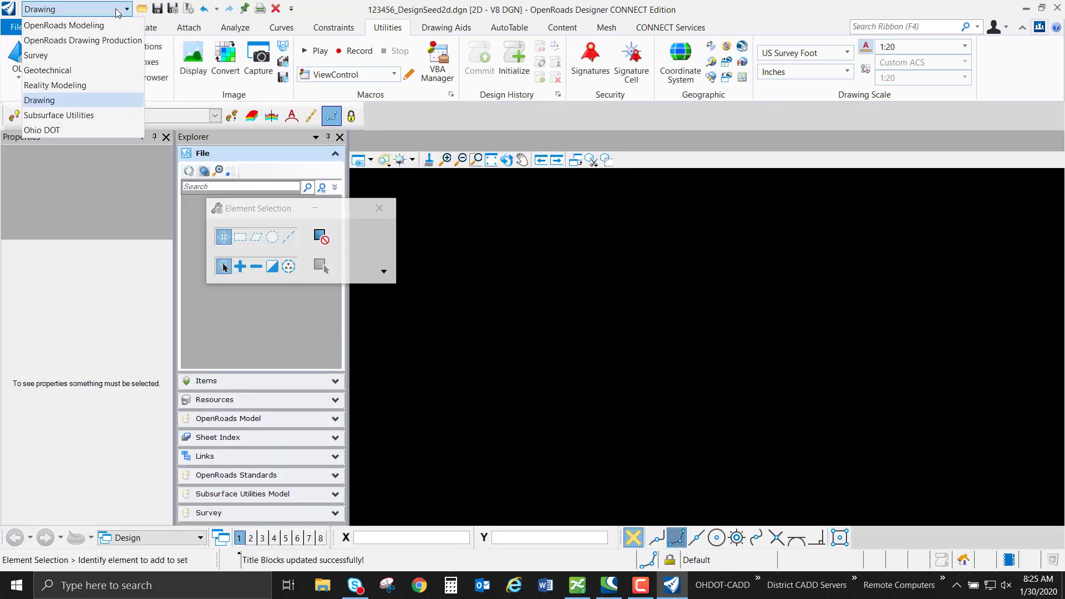
pyautogui.press('Return')
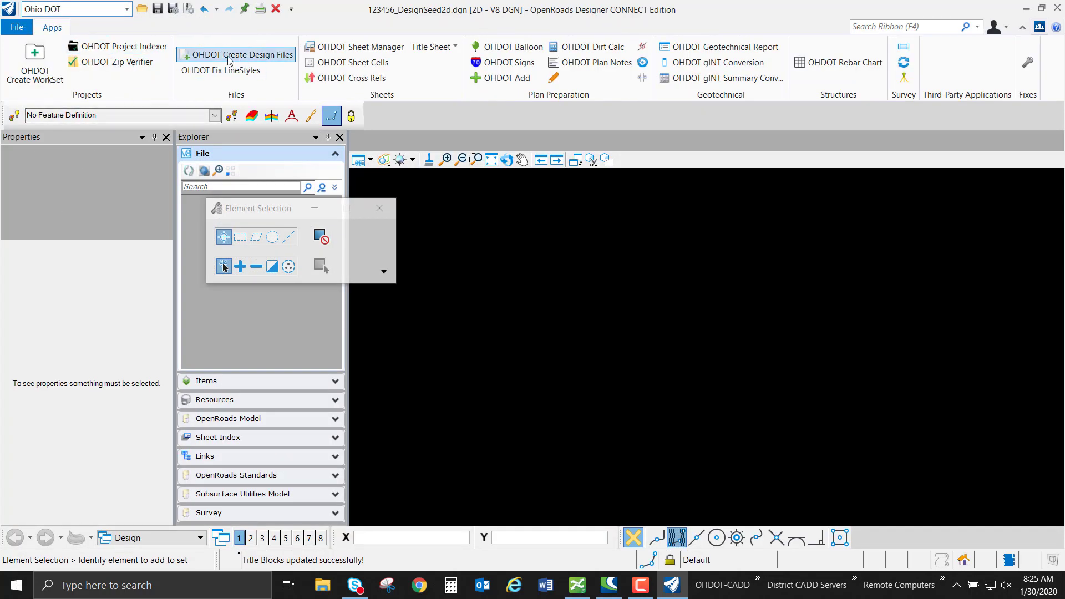
pyautogui.click(248, 56)
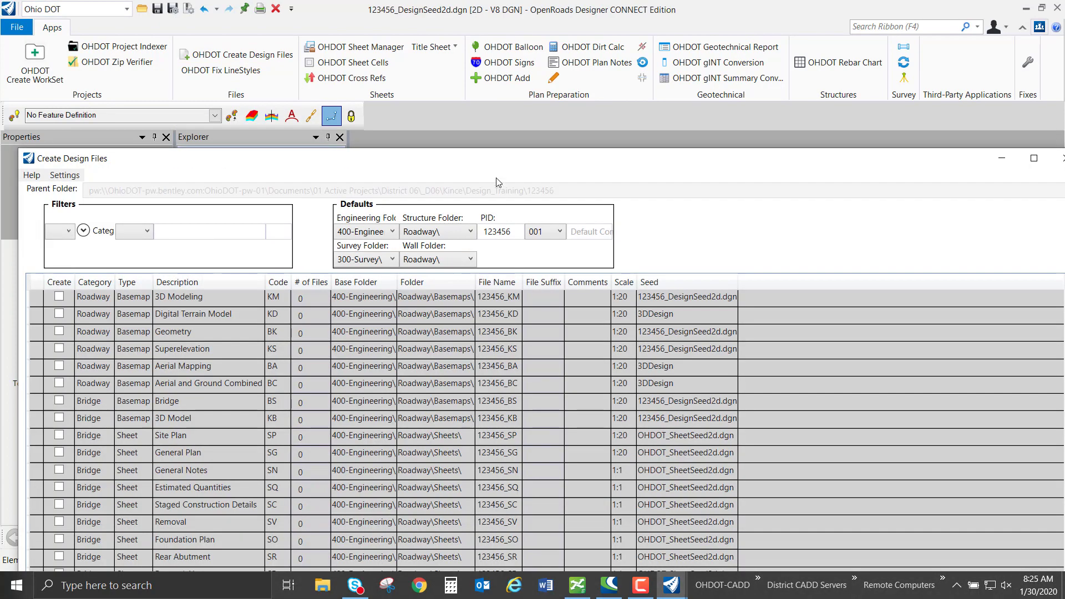
pyautogui.moveTo(490, 158); pyautogui.dragTo(466, 1)
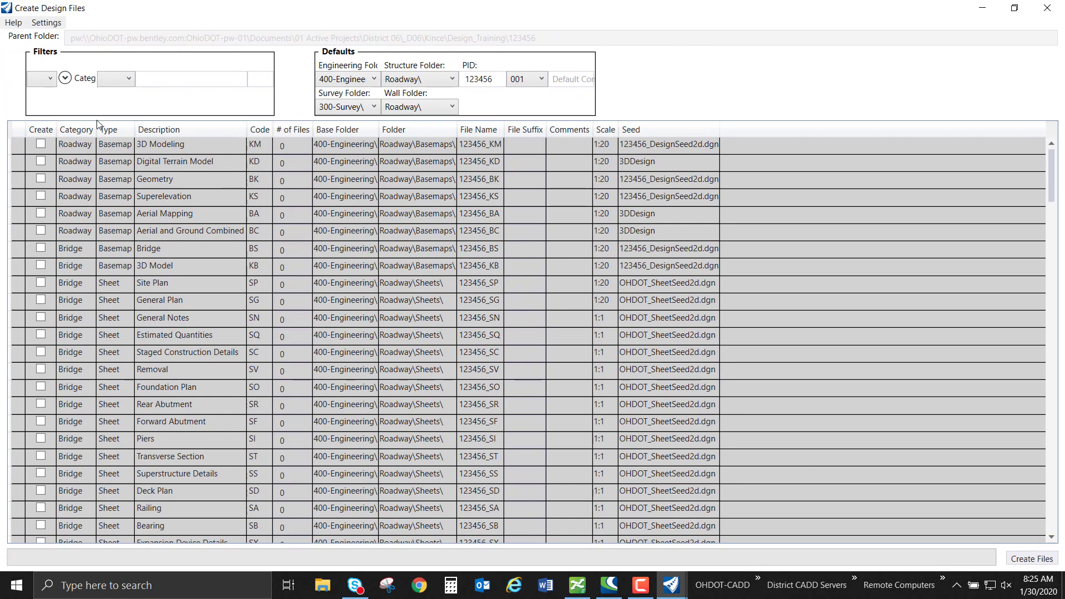
pyautogui.moveTo(97, 129); pyautogui.dragTo(138, 128)
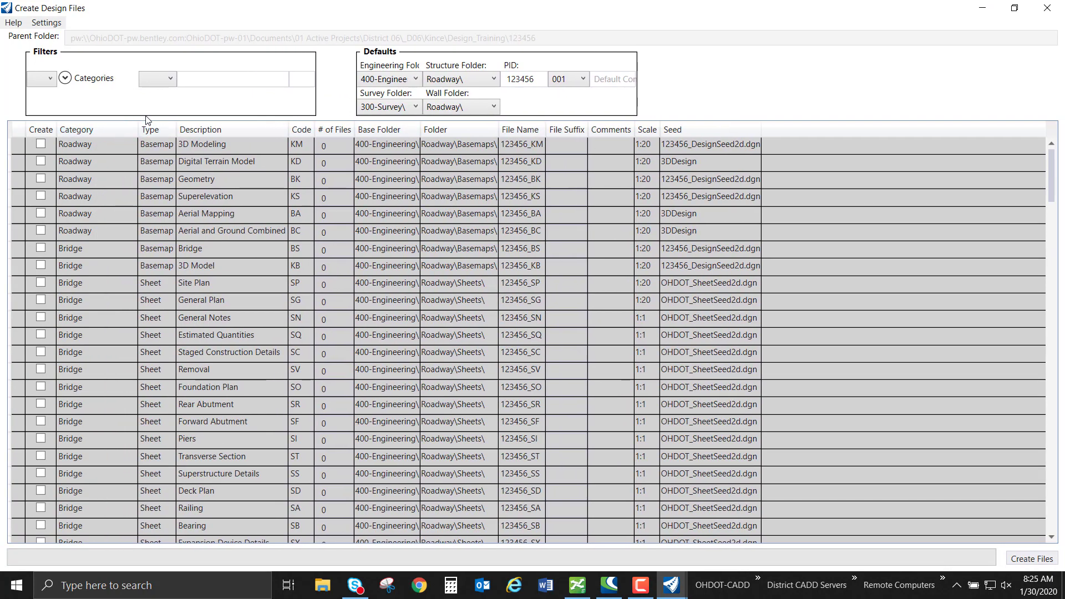
# Filter the design file list to the Basemap type with the code PC
pyautogui.click(65, 78)
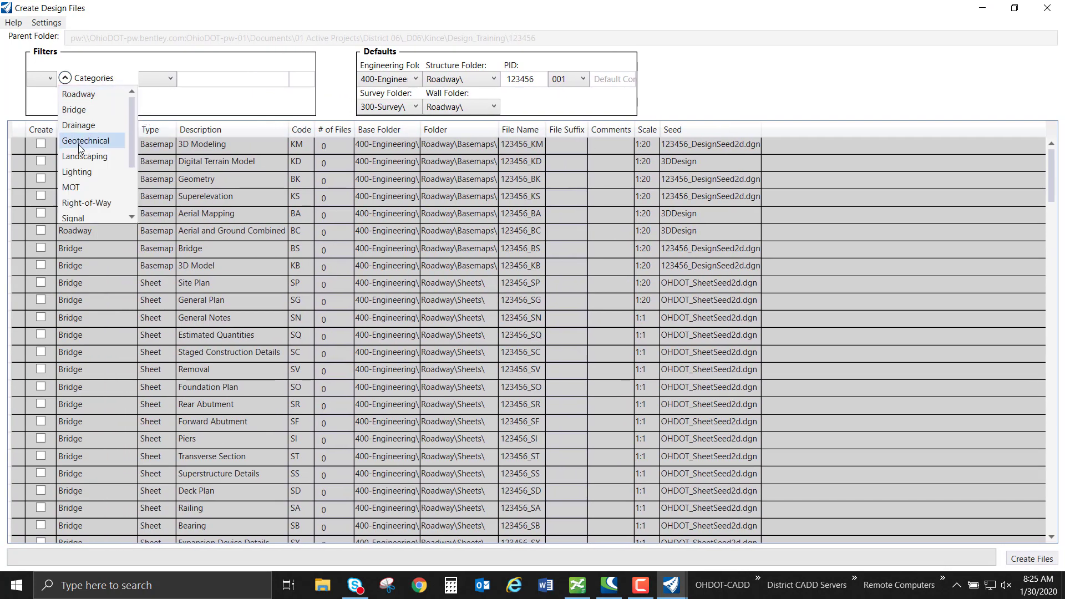
pyautogui.click(158, 78)
pyautogui.click(157, 79)
pyautogui.click(166, 110)
pyautogui.click(297, 81)
pyautogui.write('PC')
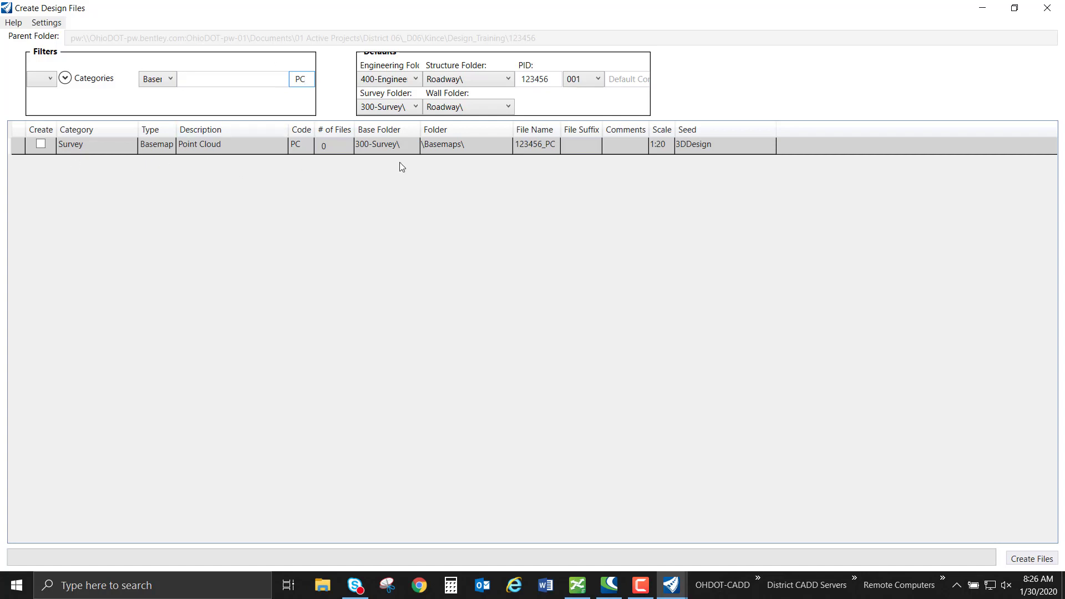
# Mark the Survey Point Cloud basemap for creation and set its seed file to 123456_DesignSeed3d.dgn
pyautogui.click(40, 145)
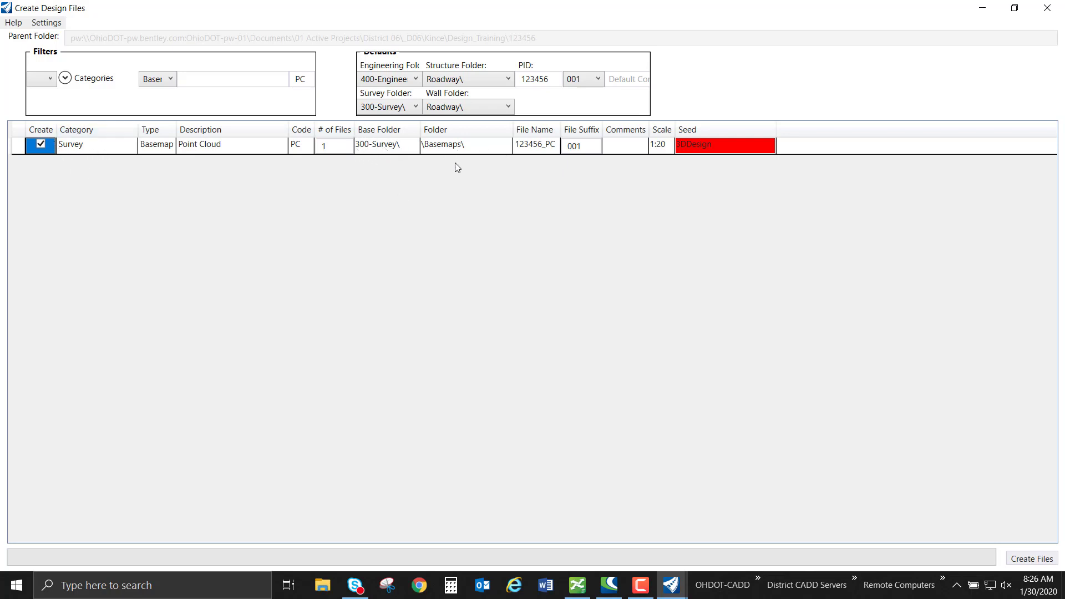
pyautogui.click(718, 150)
pyautogui.click(732, 147)
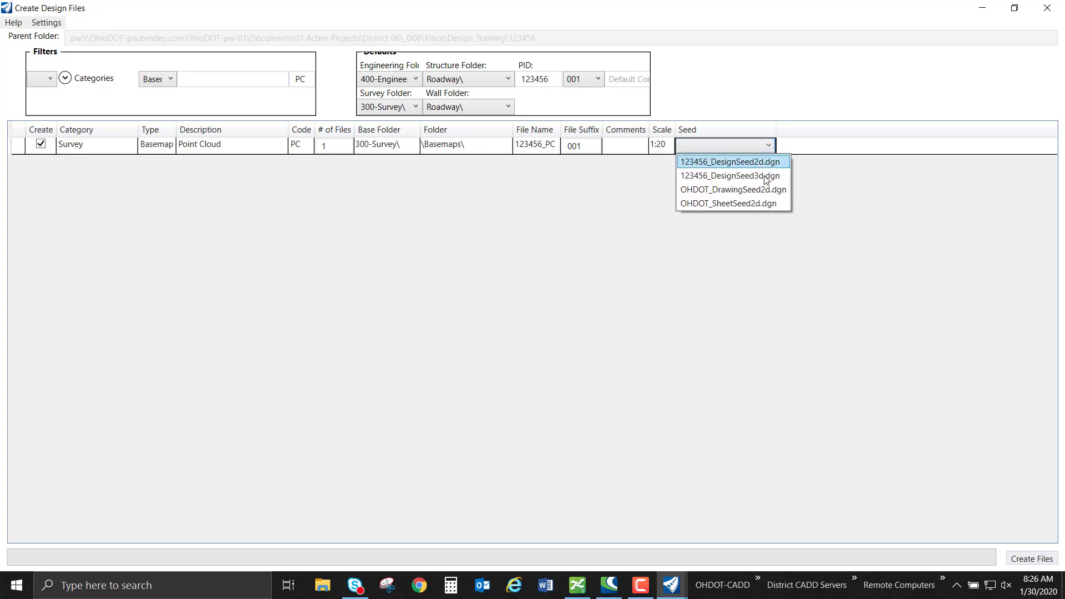
pyautogui.click(730, 176)
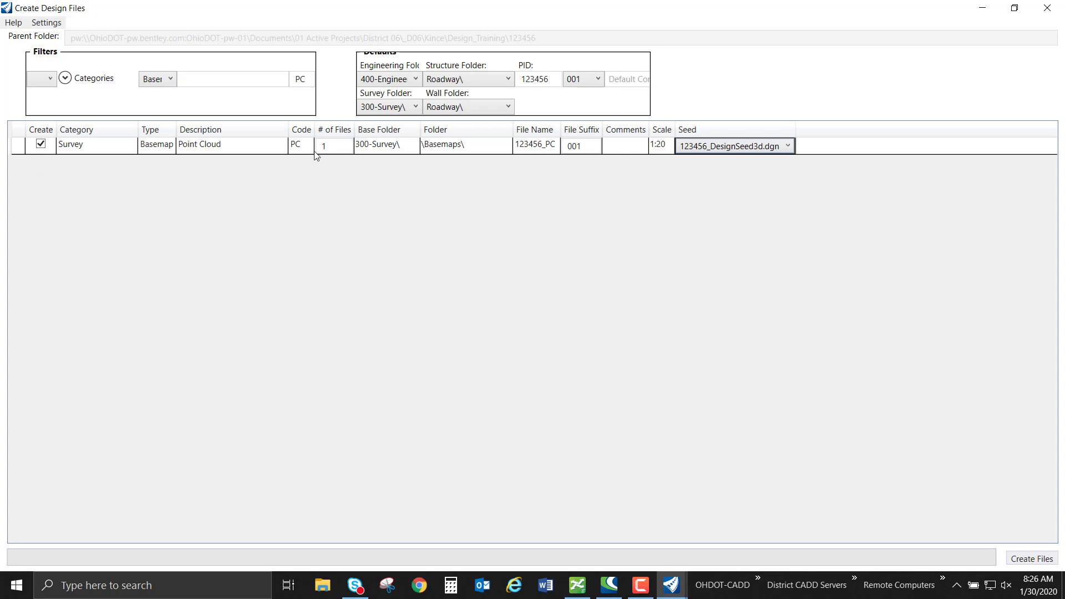
# Check that the Open Last Created File setting is enabled for Create Design Files
pyautogui.click(44, 23)
pyautogui.click(150, 14)
pyautogui.click(46, 23)
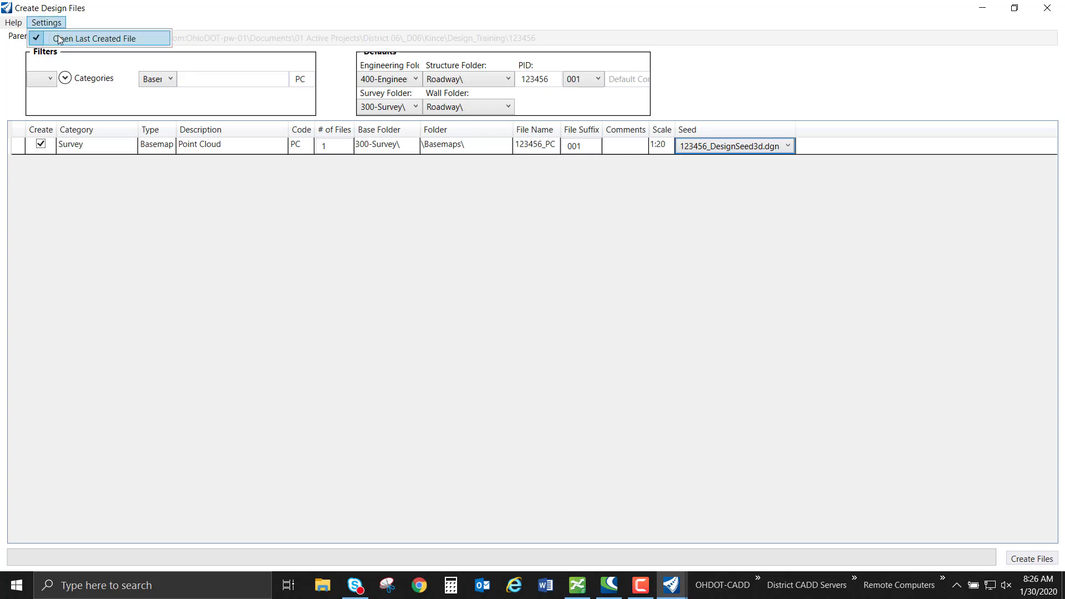
pyautogui.click(173, 16)
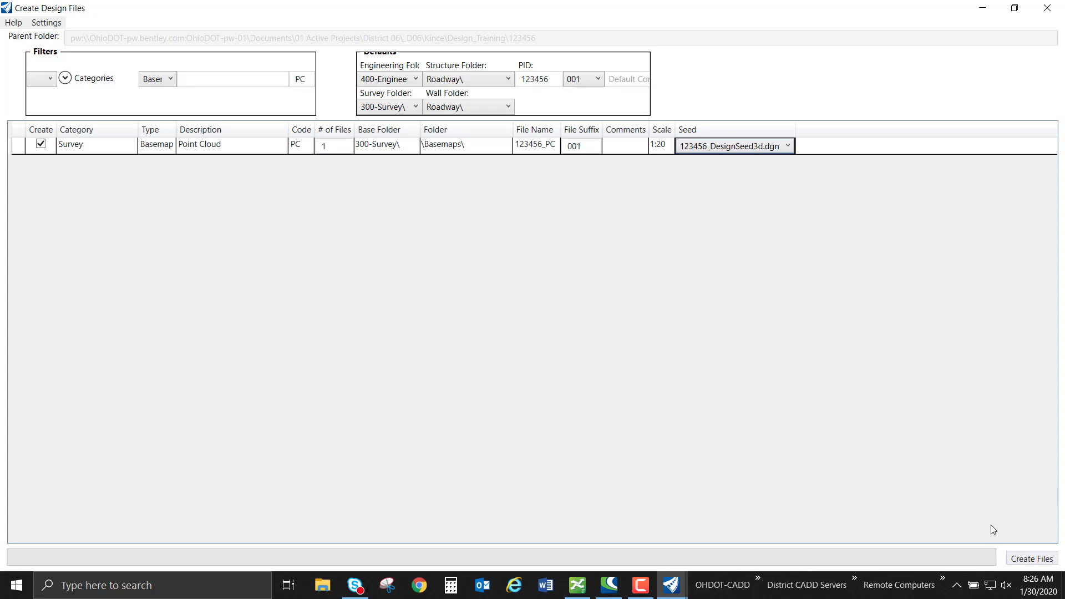
# Create the Point Cloud design file, checking in 123456_DesignSeed2d.dgn, and close Create Design Files to return to the drawing
pyautogui.click(1014, 558)
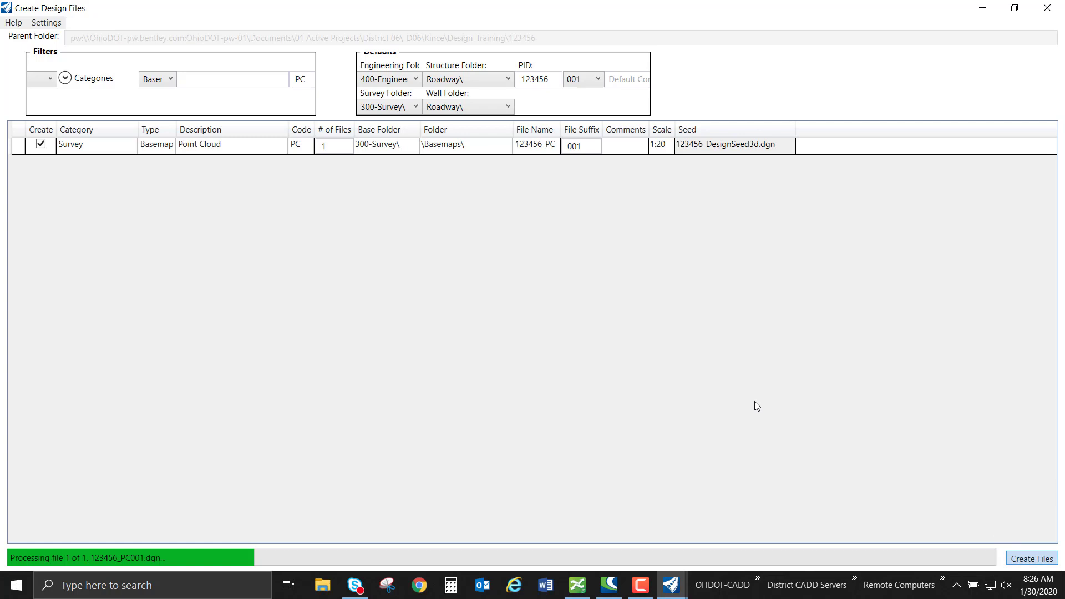
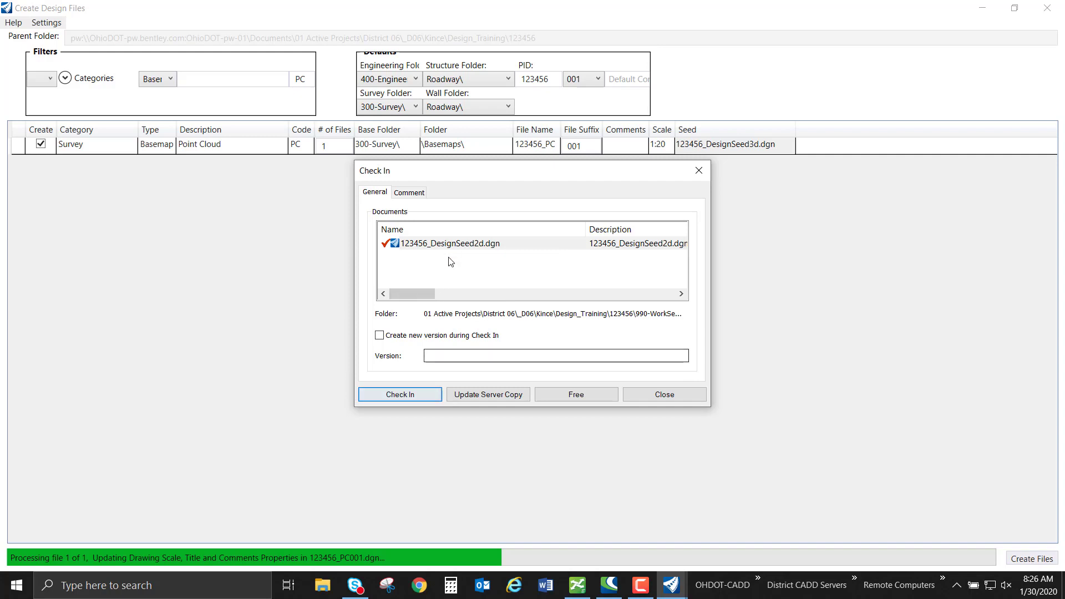
pyautogui.click(425, 397)
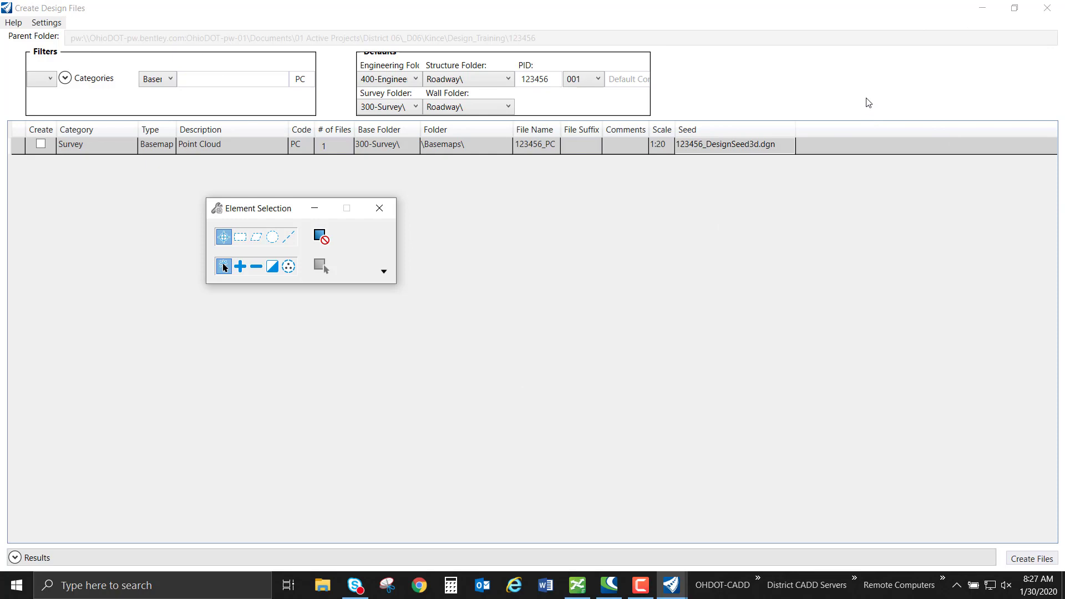
pyautogui.click(1047, 8)
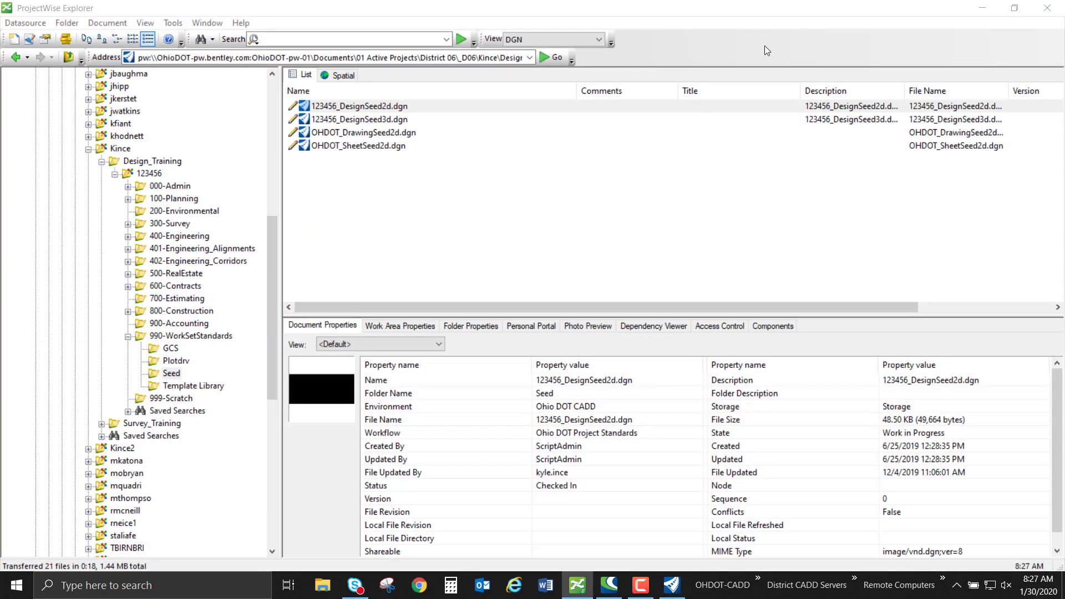
pyautogui.click(982, 7)
pyautogui.click(491, 159)
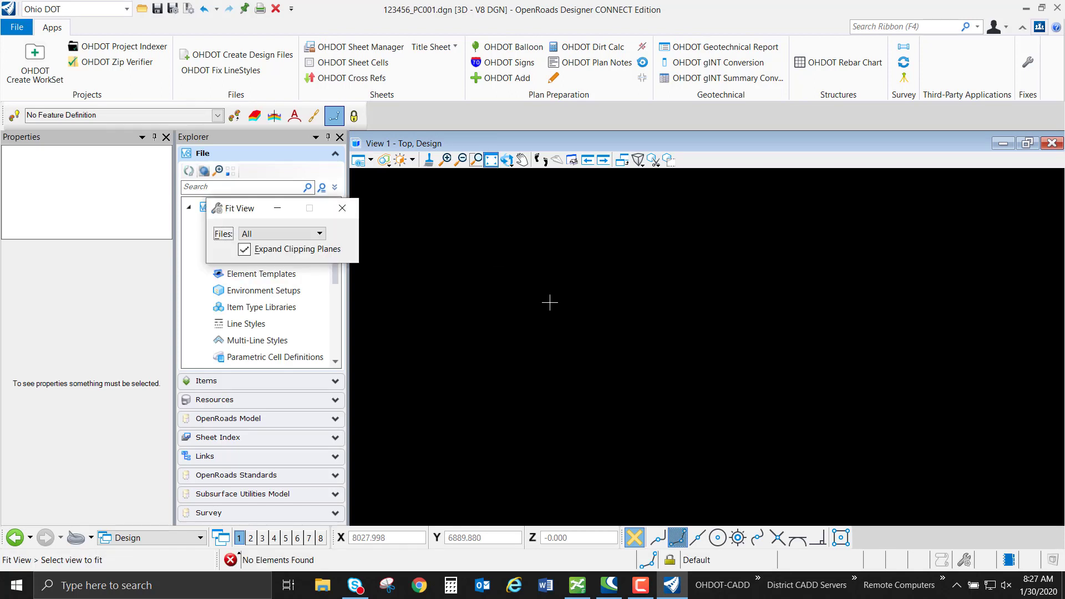
# Switch the new point cloud drawing to the Survey workflow
pyautogui.click(676, 295)
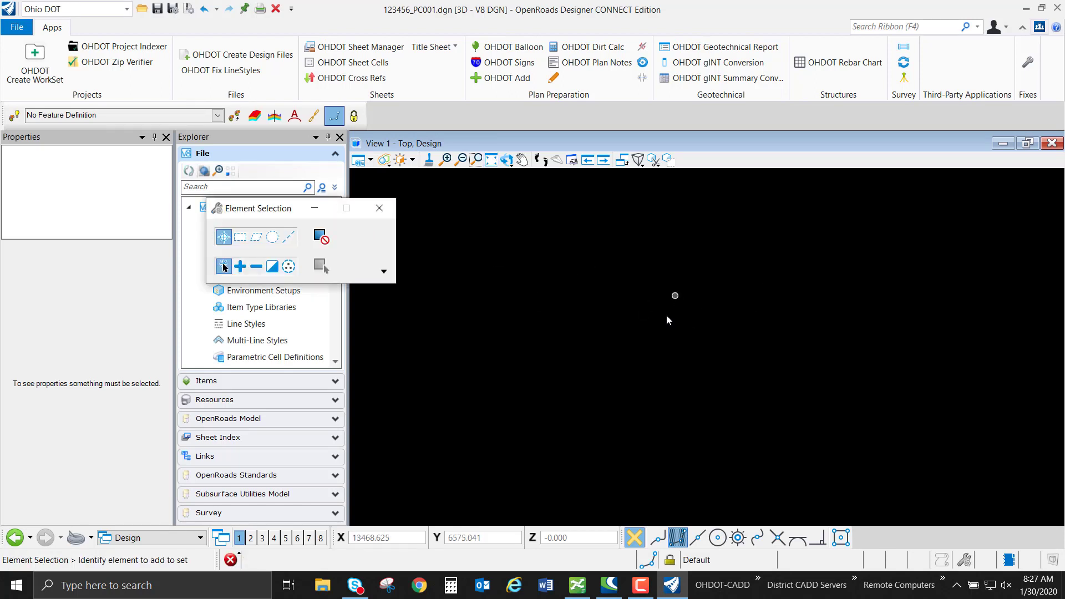
pyautogui.click(61, 9)
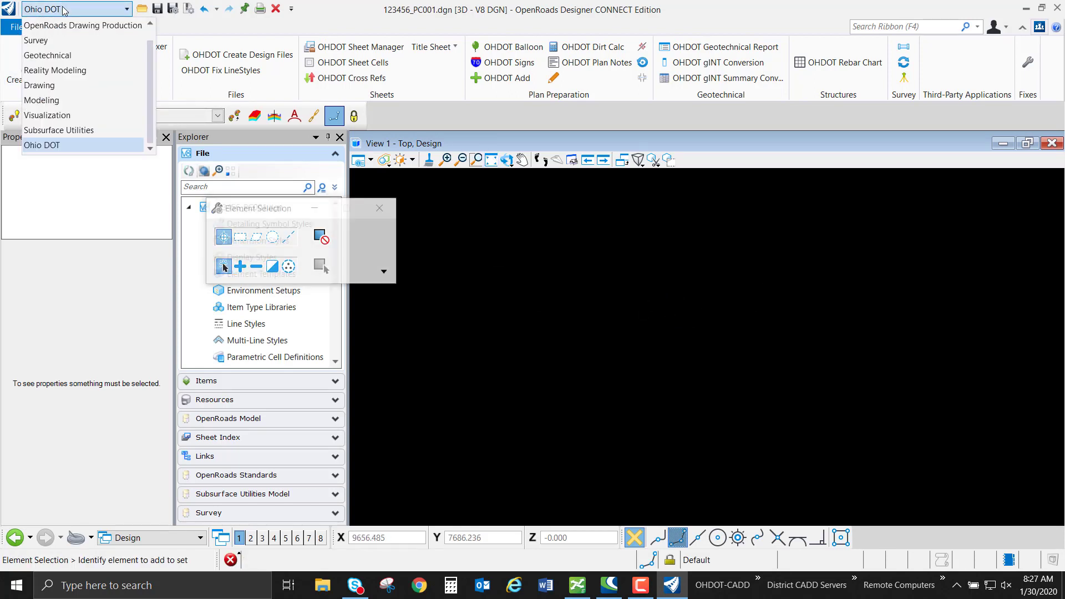
pyautogui.click(59, 41)
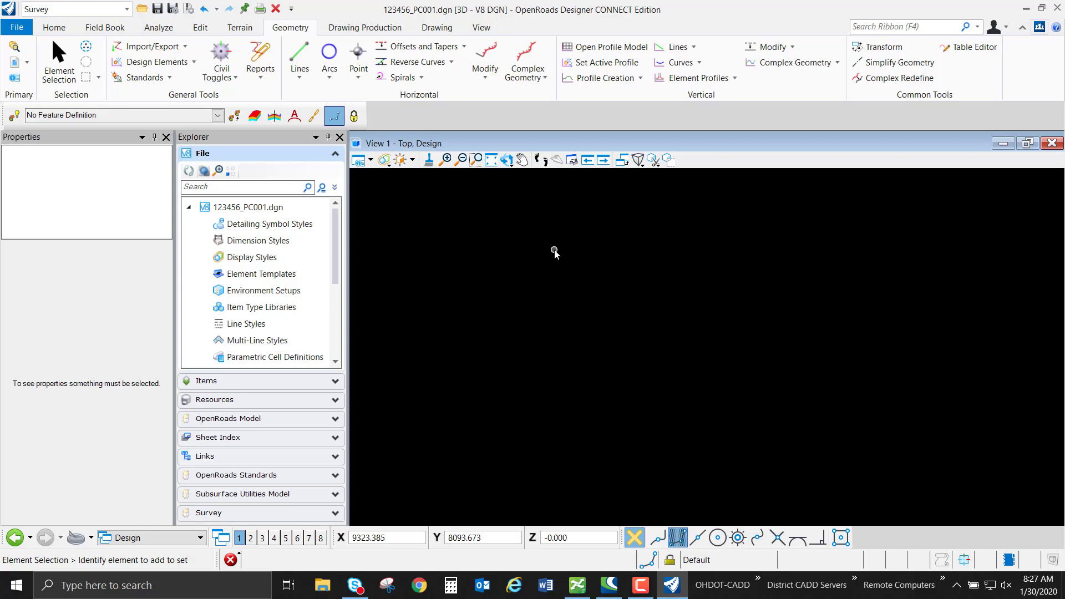
# In ProjectWise Explorer, view the files in 300-Survey\SurveyData\FieldData\RawData of project 123456, then return to OpenRoads Designer
pyautogui.click(577, 586)
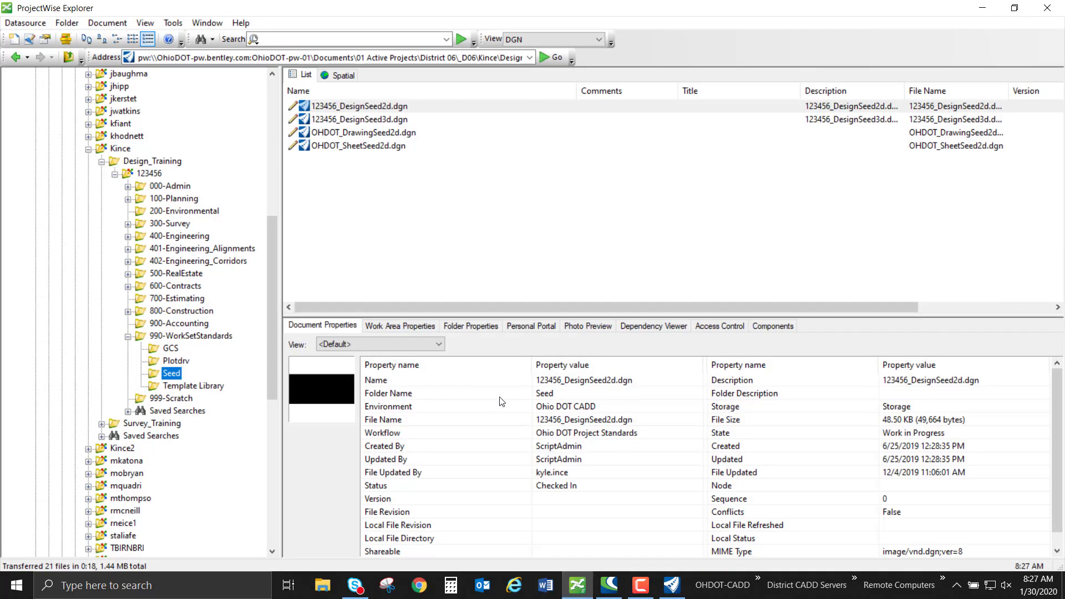
pyautogui.click(128, 224)
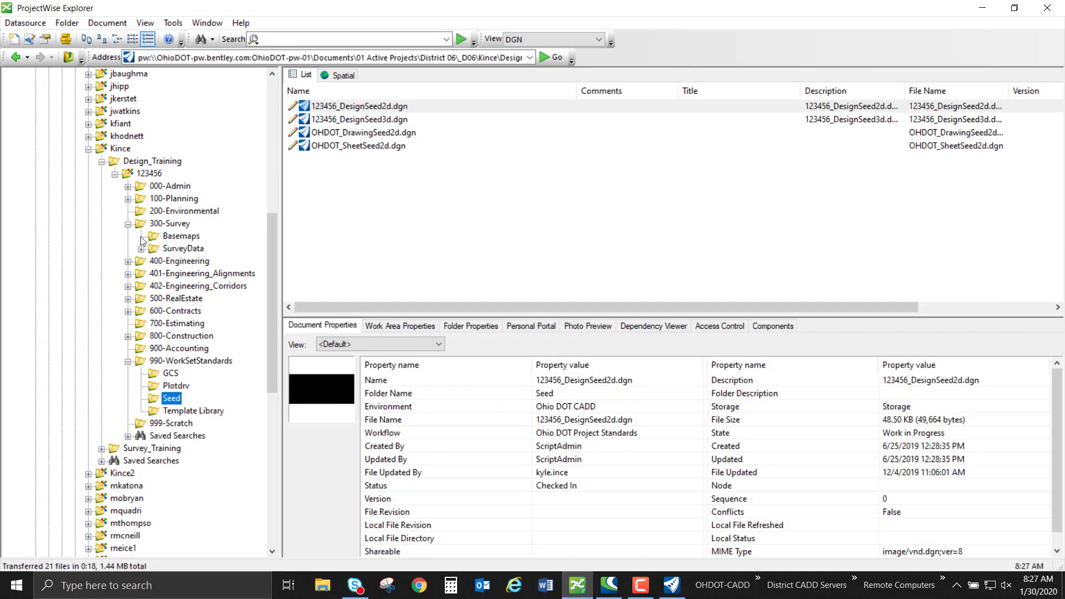
pyautogui.click(141, 249)
pyautogui.click(155, 275)
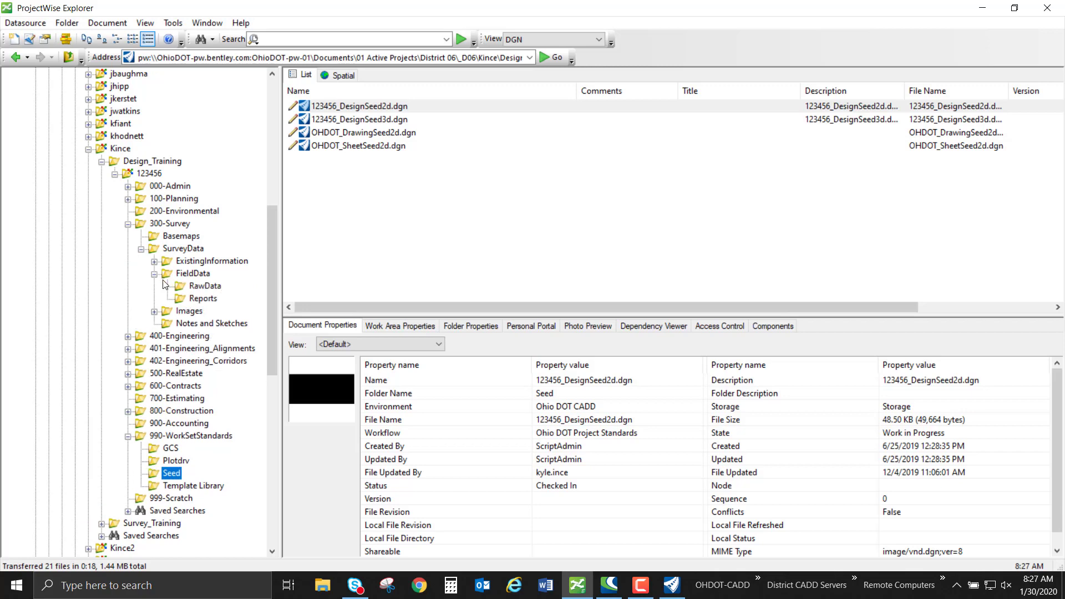
pyautogui.click(179, 285)
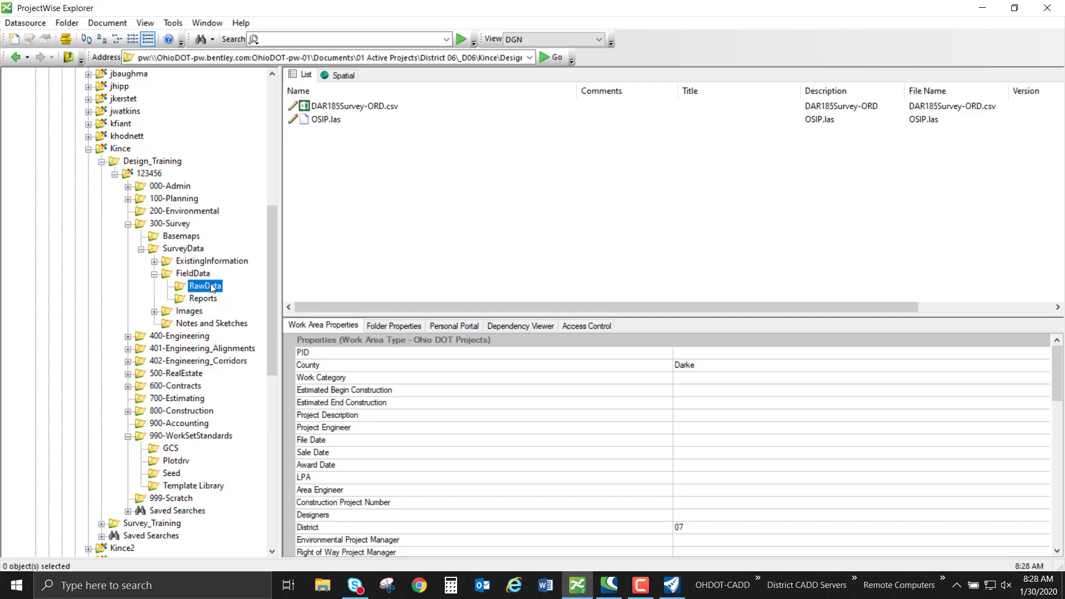
pyautogui.click(983, 7)
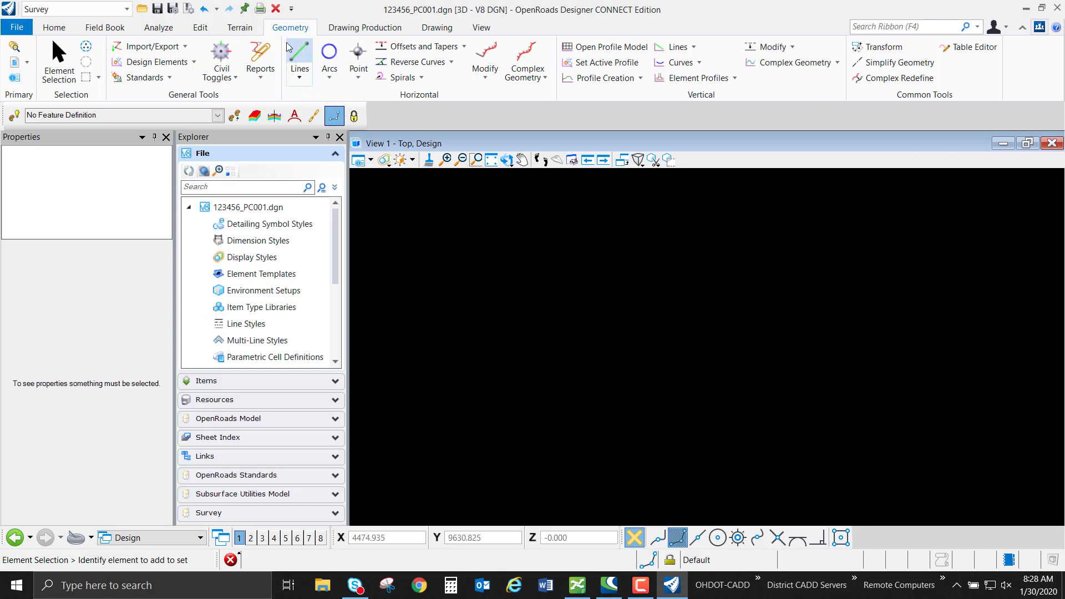
# Start creating a terrain from file and open project folder 123456 under 01 Active Projects\District 06\_D06, in the user's own Design_Training folder
pyautogui.click(248, 31)
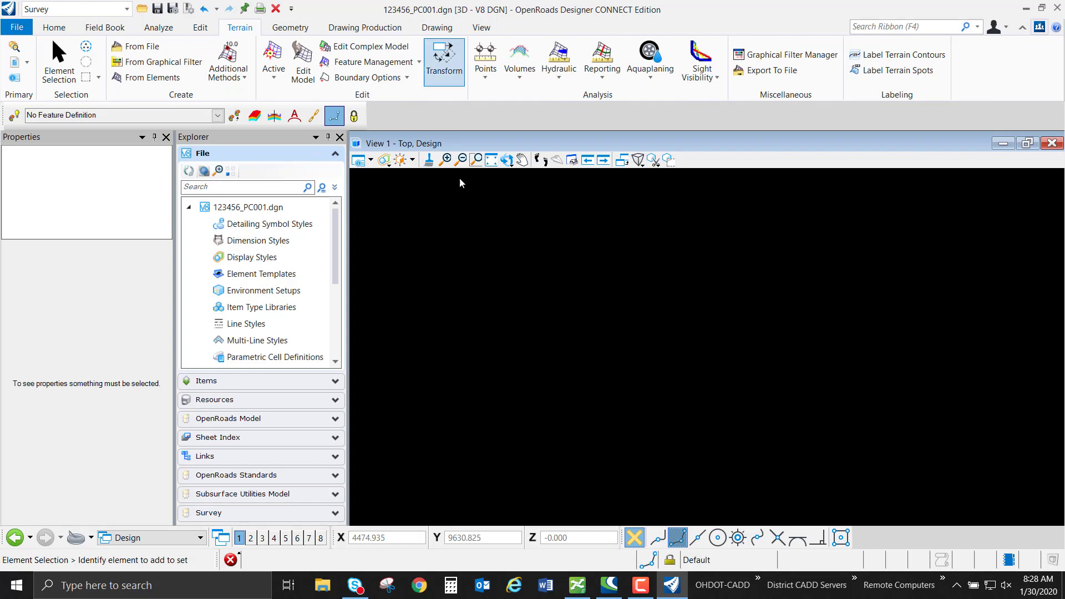
pyautogui.click(148, 48)
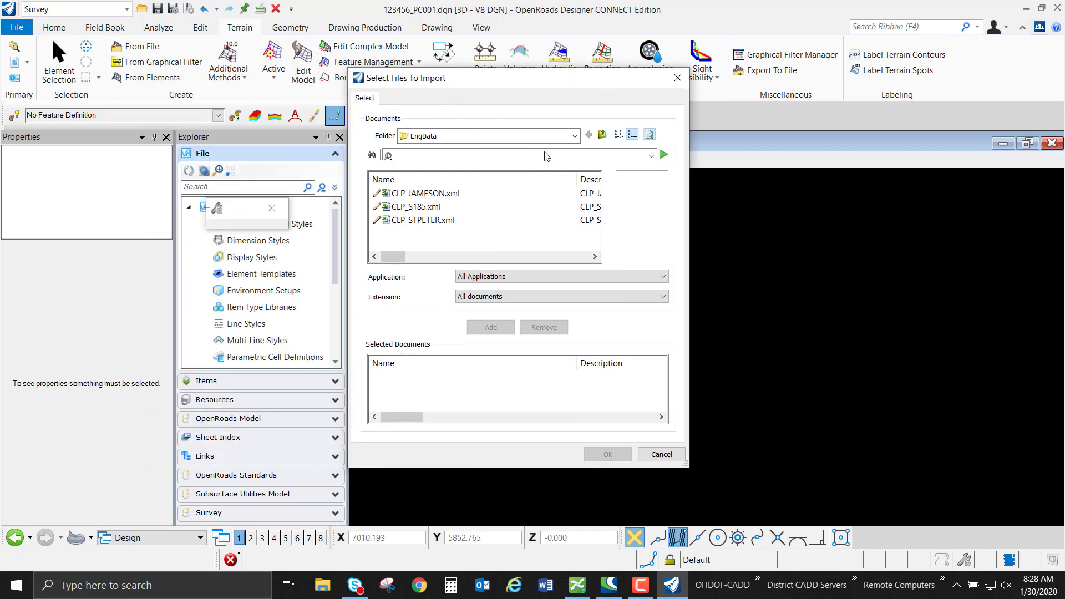
pyautogui.click(574, 136)
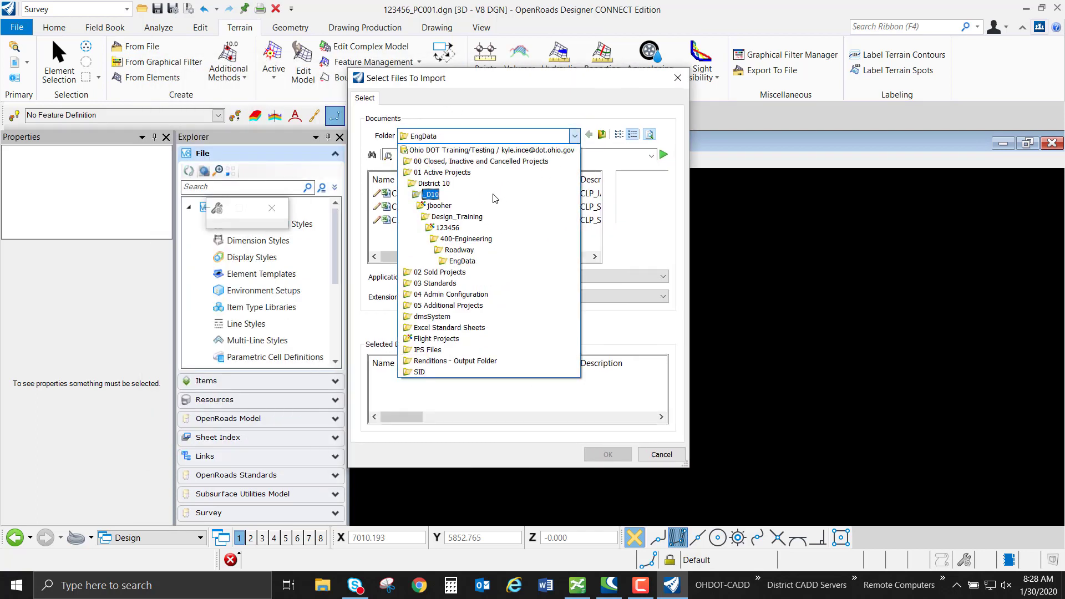
pyautogui.click(487, 175)
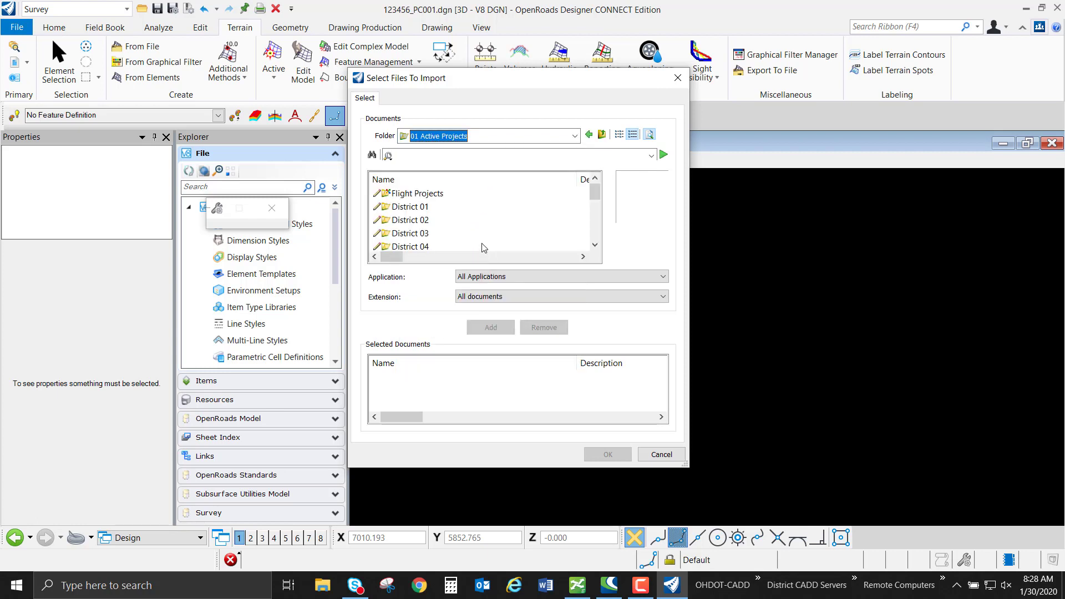
pyautogui.scroll(-2, 444, 209)
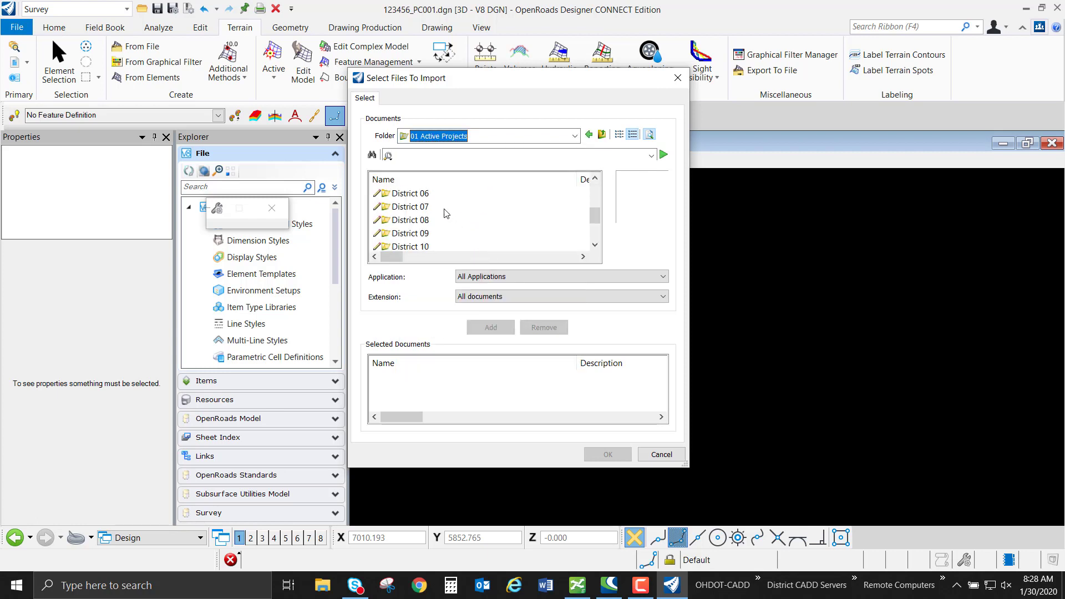
pyautogui.doubleClick(412, 194)
pyautogui.doubleClick(403, 193)
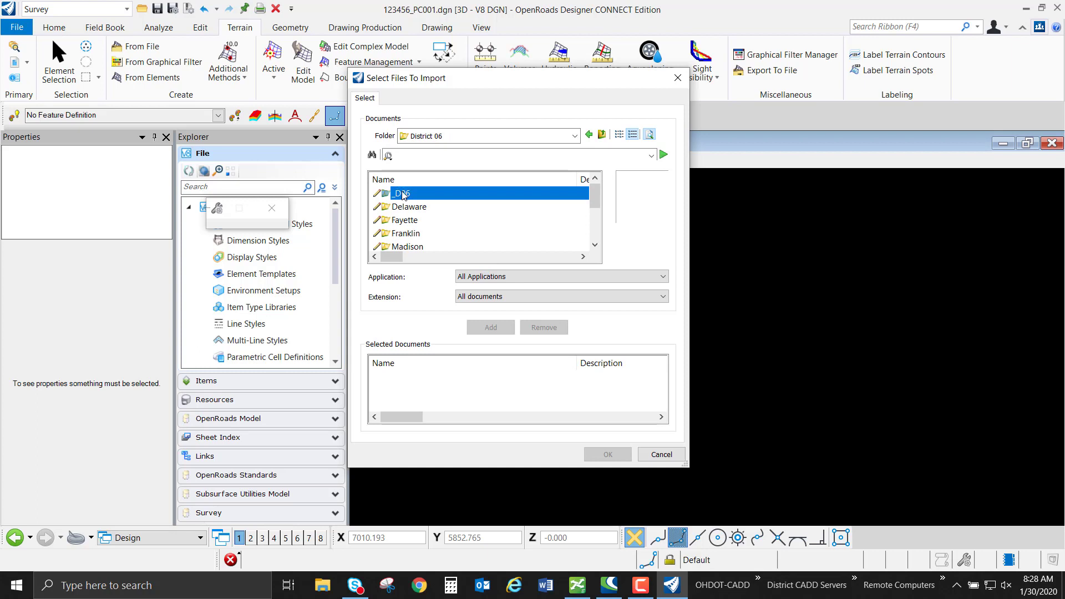
pyautogui.scroll(-8, 454, 222)
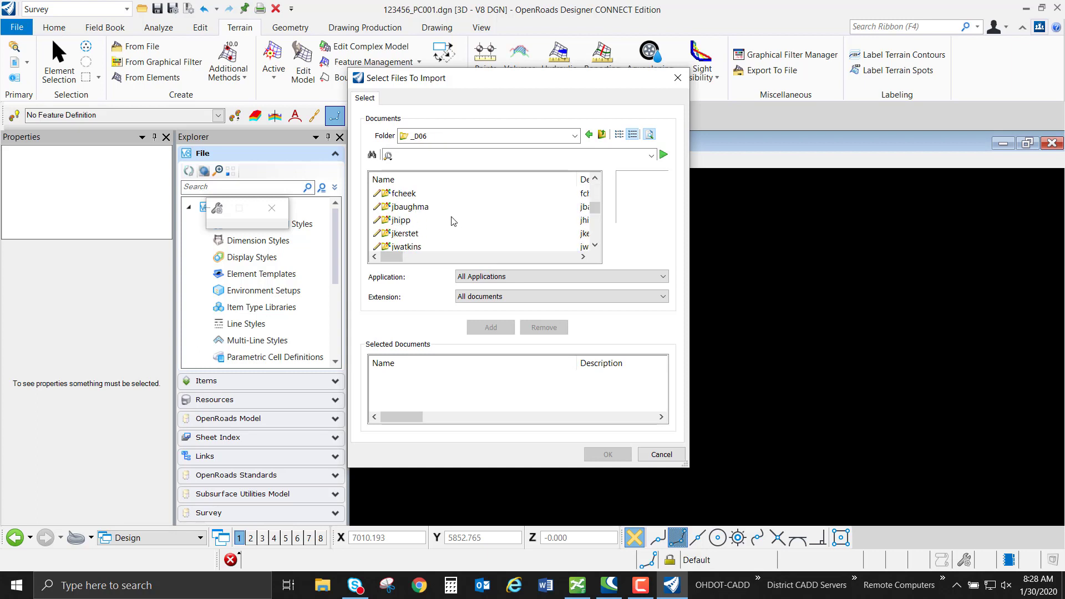
pyautogui.doubleClick(465, 245)
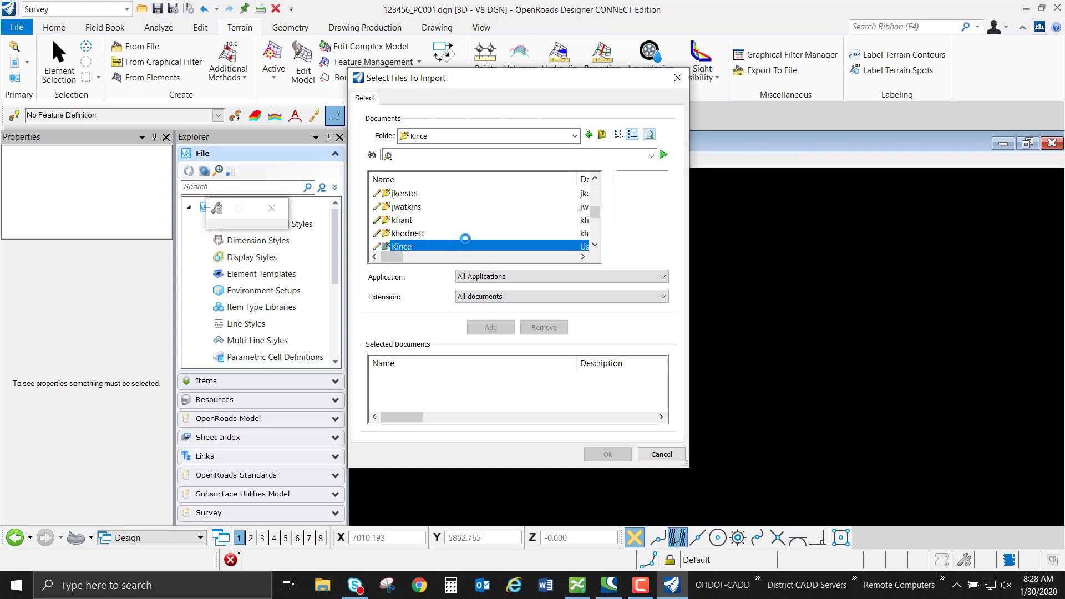
pyautogui.doubleClick(441, 195)
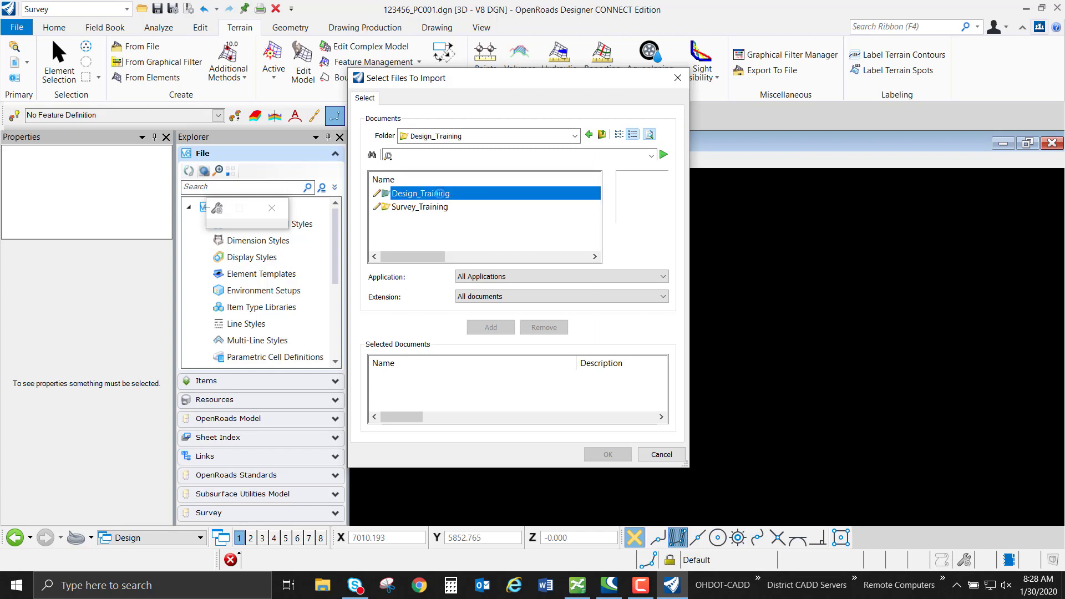
pyautogui.doubleClick(405, 194)
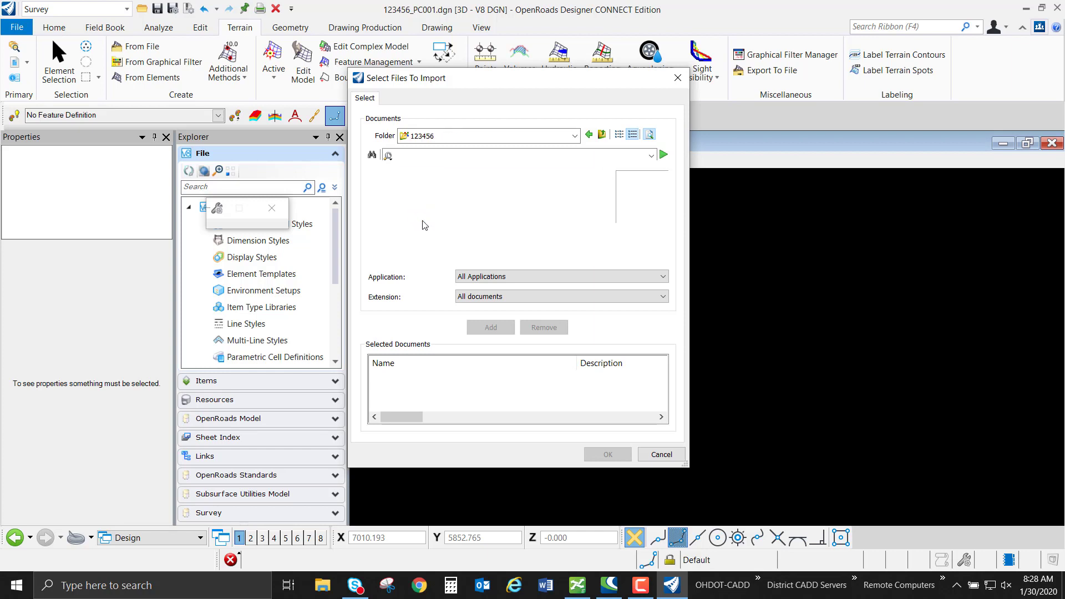
pyautogui.scroll(3, 423, 222)
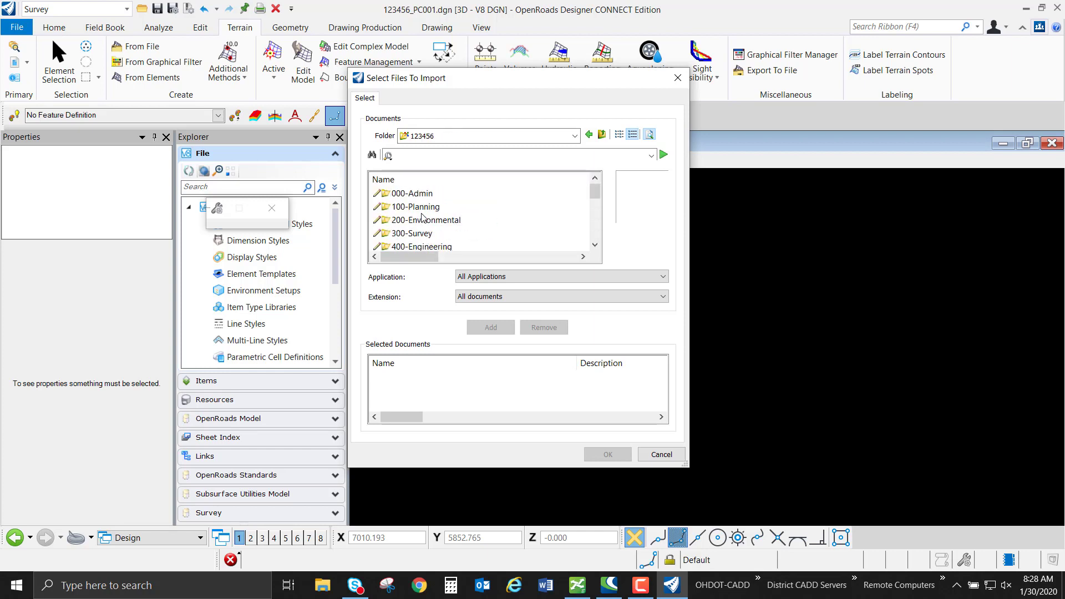
# Load OSIP.las from the project's 300-Survey\SurveyData\FieldData\RawData folder for terrain import
pyautogui.doubleClick(414, 233)
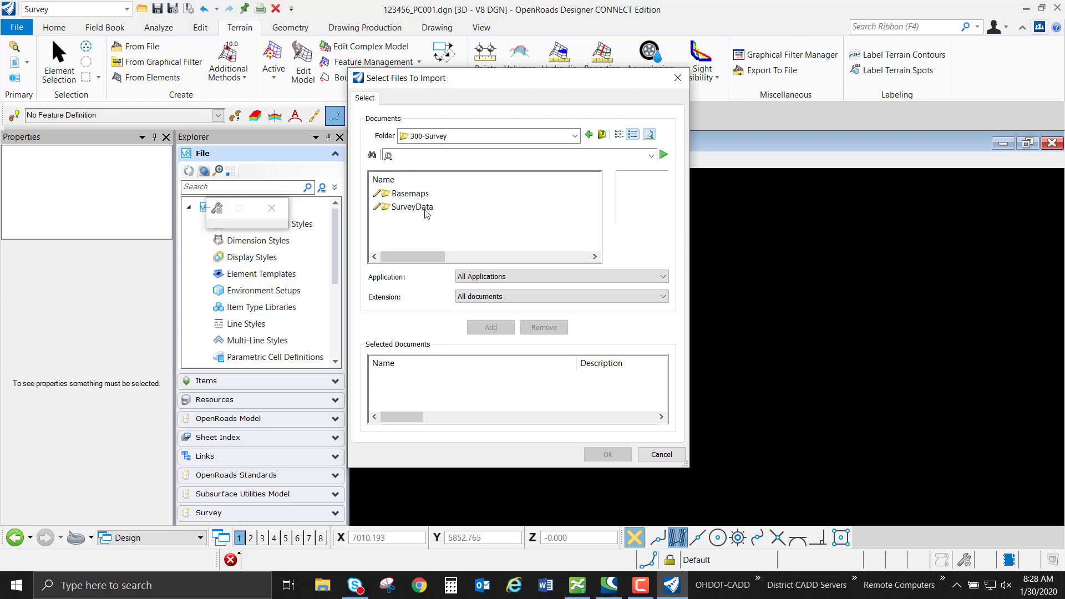
pyautogui.click(424, 196)
pyautogui.doubleClick(423, 206)
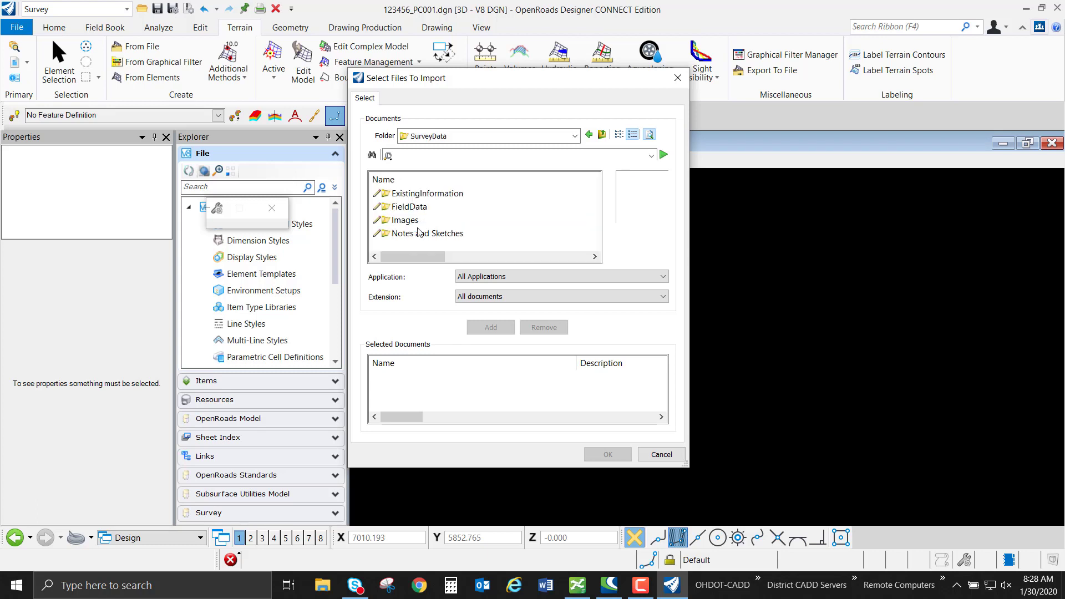
pyautogui.doubleClick(416, 208)
pyautogui.doubleClick(420, 195)
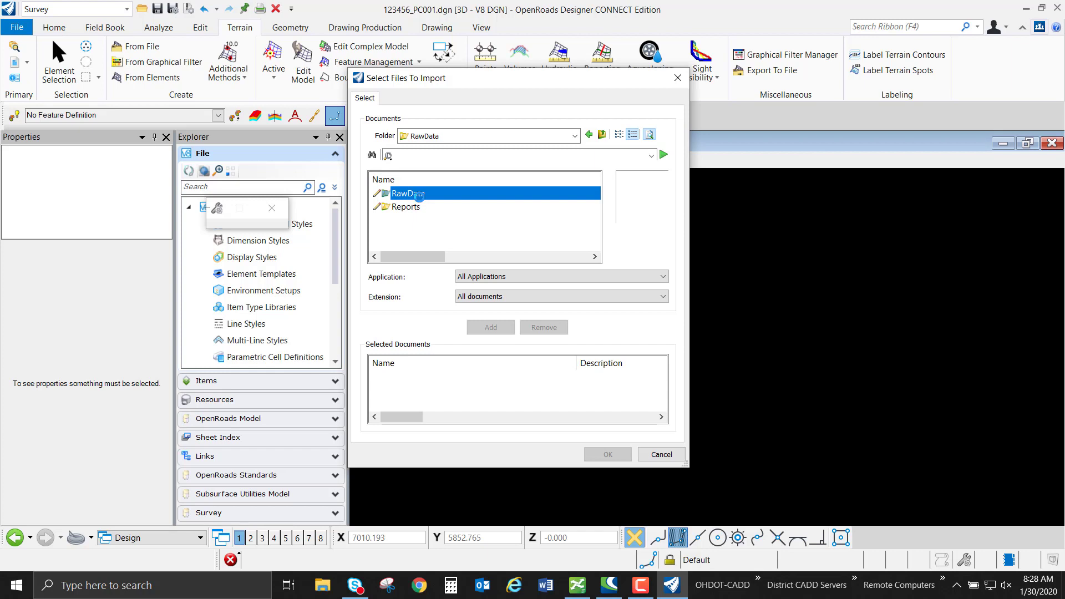
pyautogui.click(424, 208)
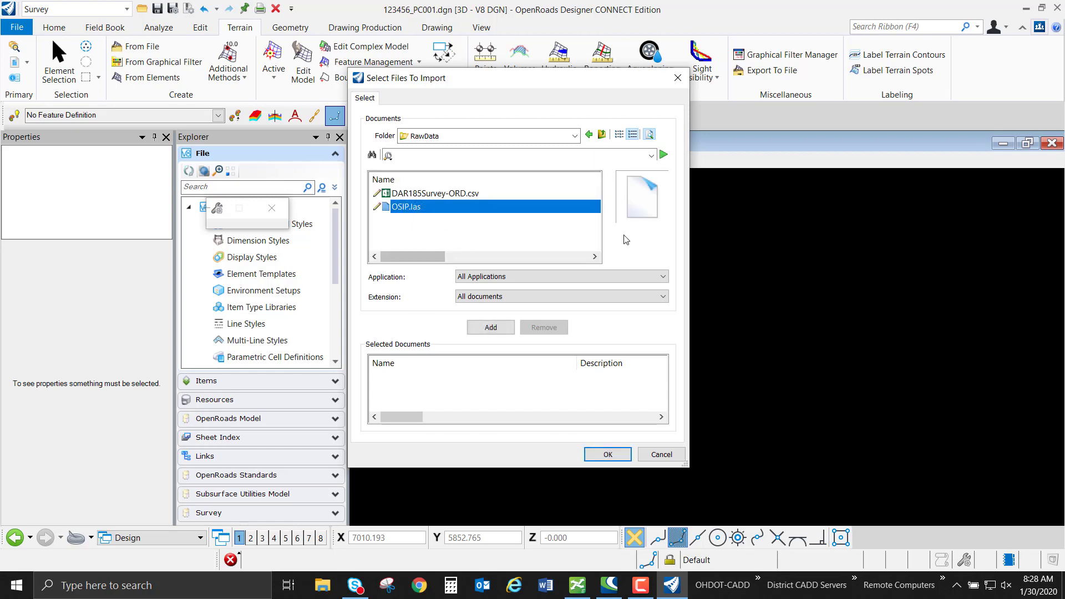
pyautogui.click(613, 455)
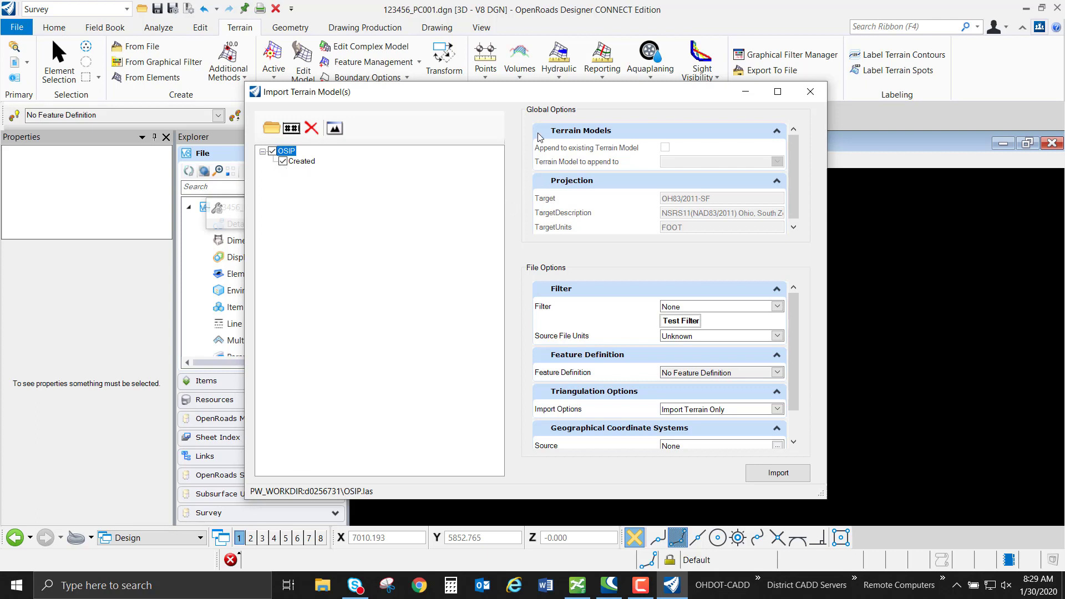
# Enlarge the Import Terrain Model(s) dialog, try the Tin filter on the OSIP file, and set the filter back to None
pyautogui.moveTo(546, 94); pyautogui.dragTo(391, 42)
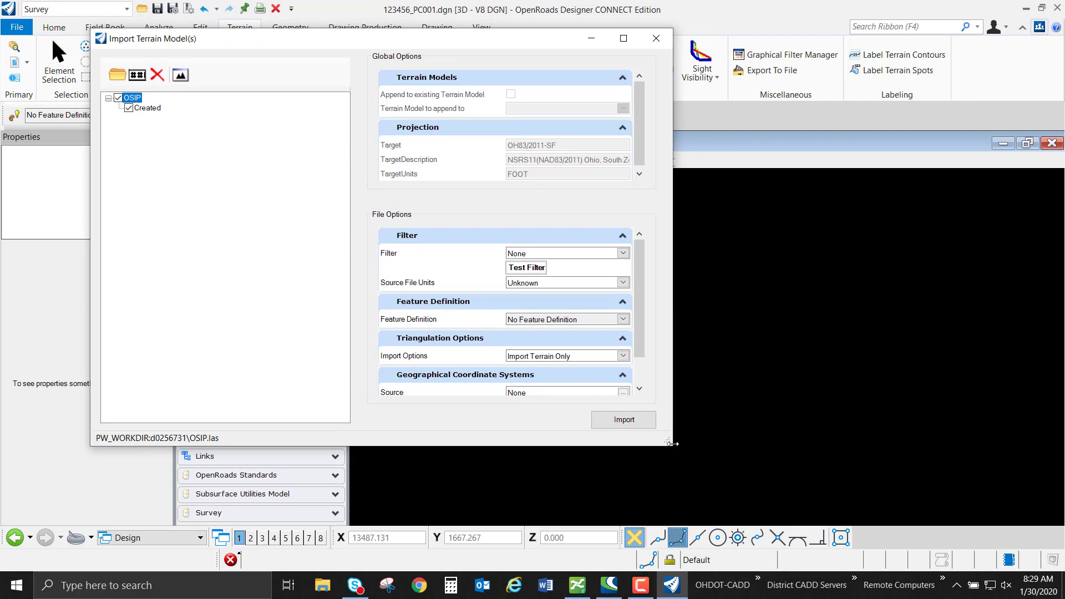
pyautogui.moveTo(672, 446); pyautogui.dragTo(852, 498)
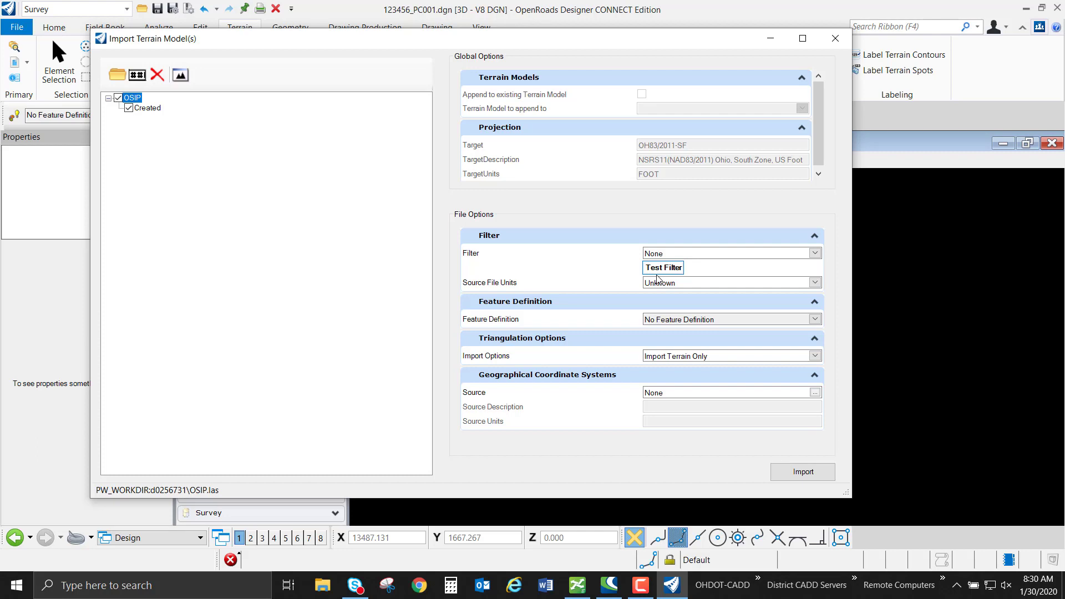
pyautogui.click(814, 253)
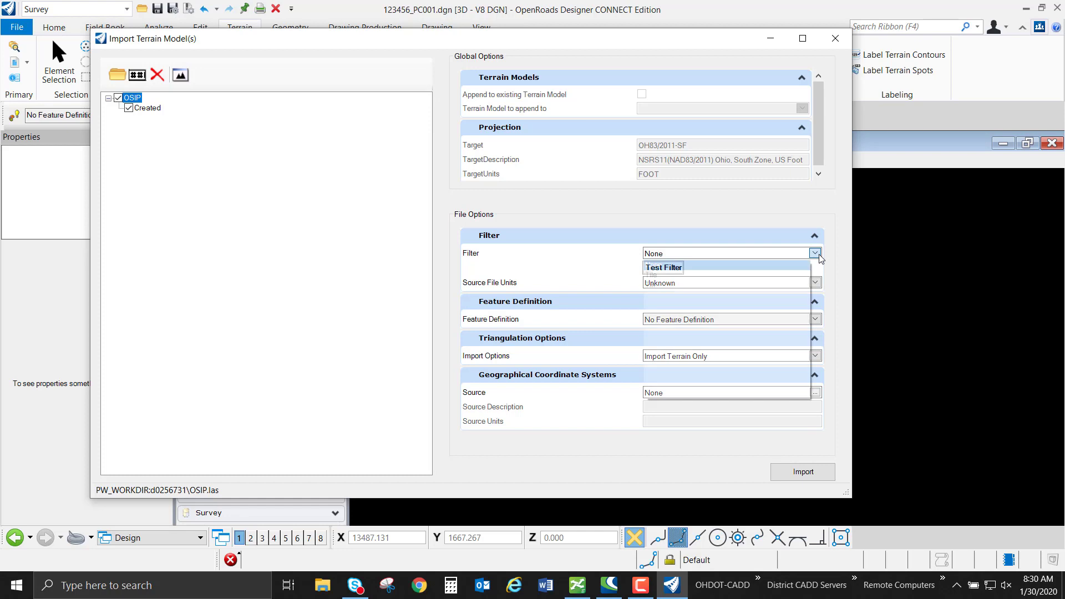
pyautogui.click(670, 284)
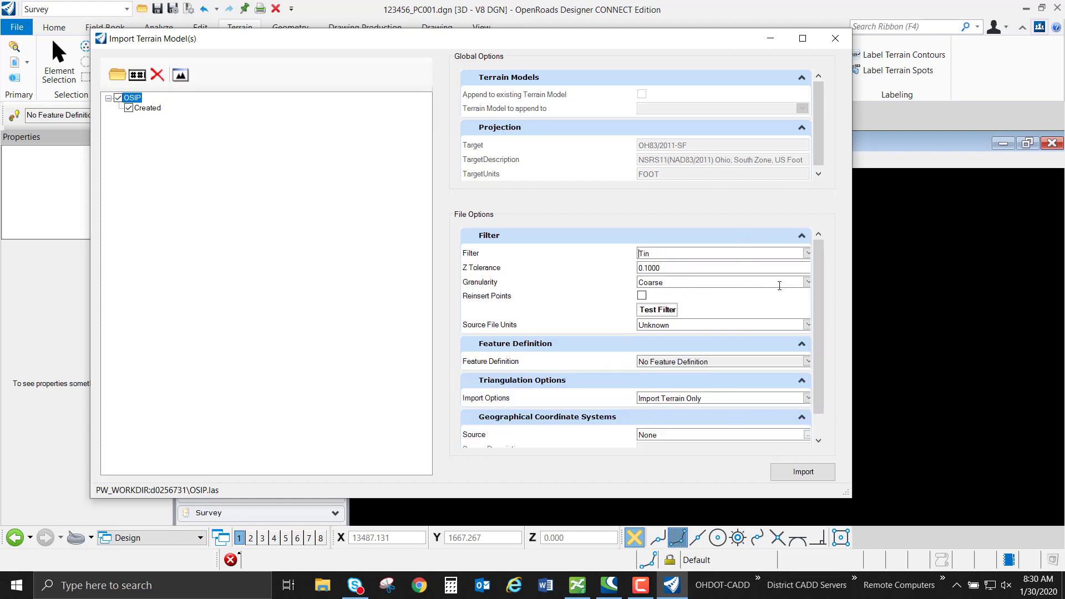
pyautogui.click(787, 255)
pyautogui.click(732, 266)
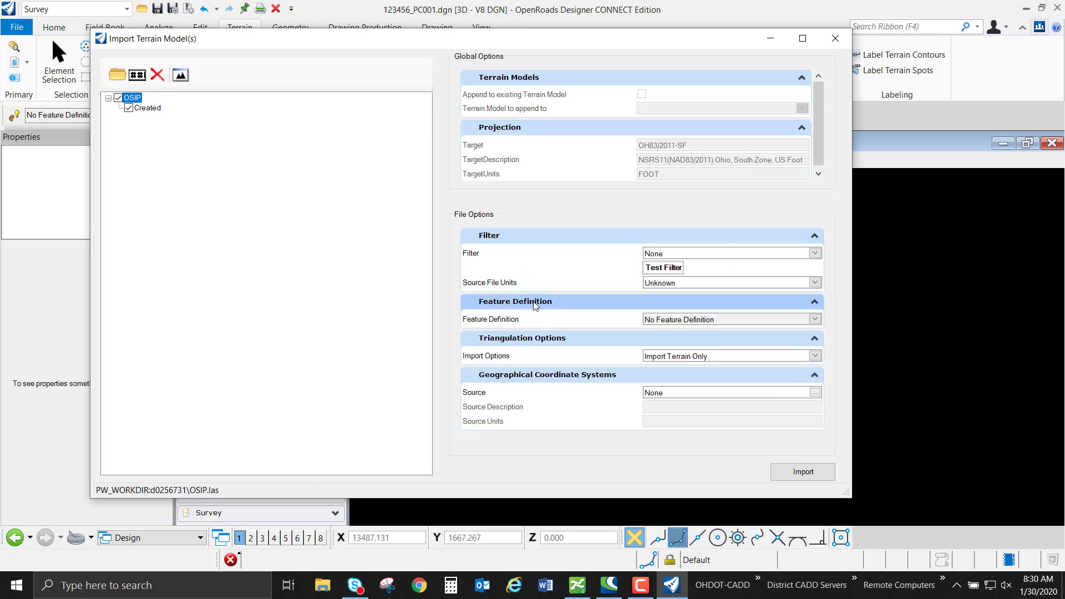
# Set the OSIP terrain's feature definition to Terrain\Existing\X_Triangles2
pyautogui.click(815, 319)
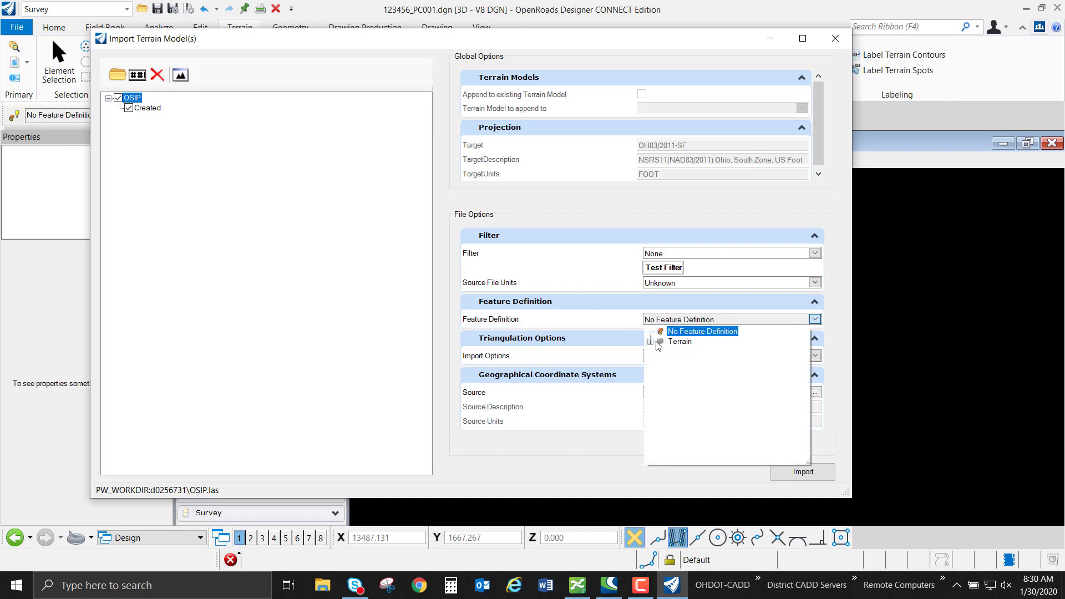
pyautogui.click(651, 342)
pyautogui.click(661, 352)
pyautogui.scroll(-1, 721, 395)
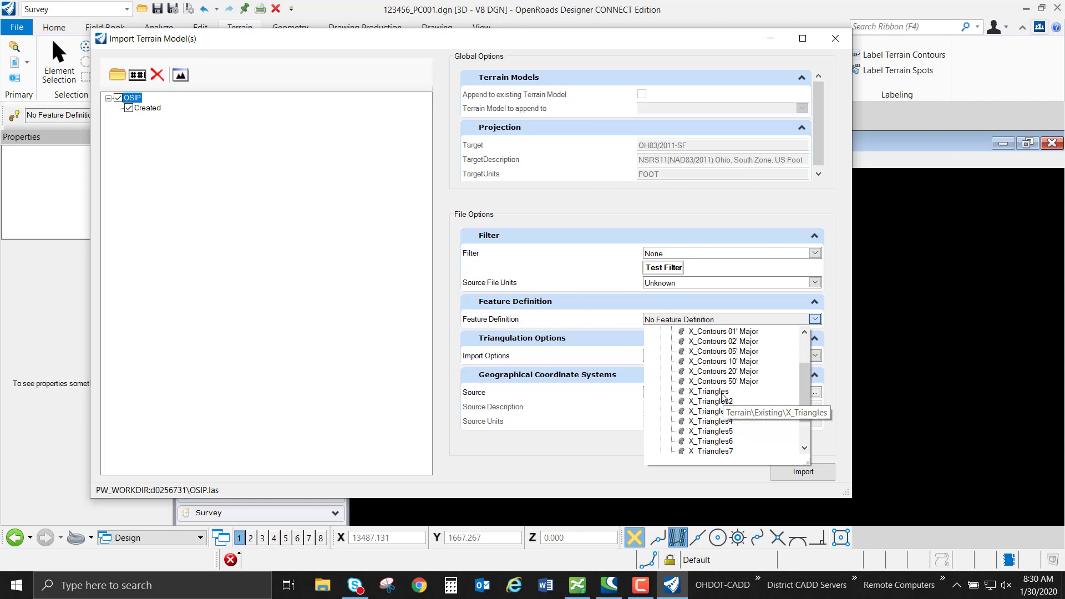
pyautogui.click(720, 402)
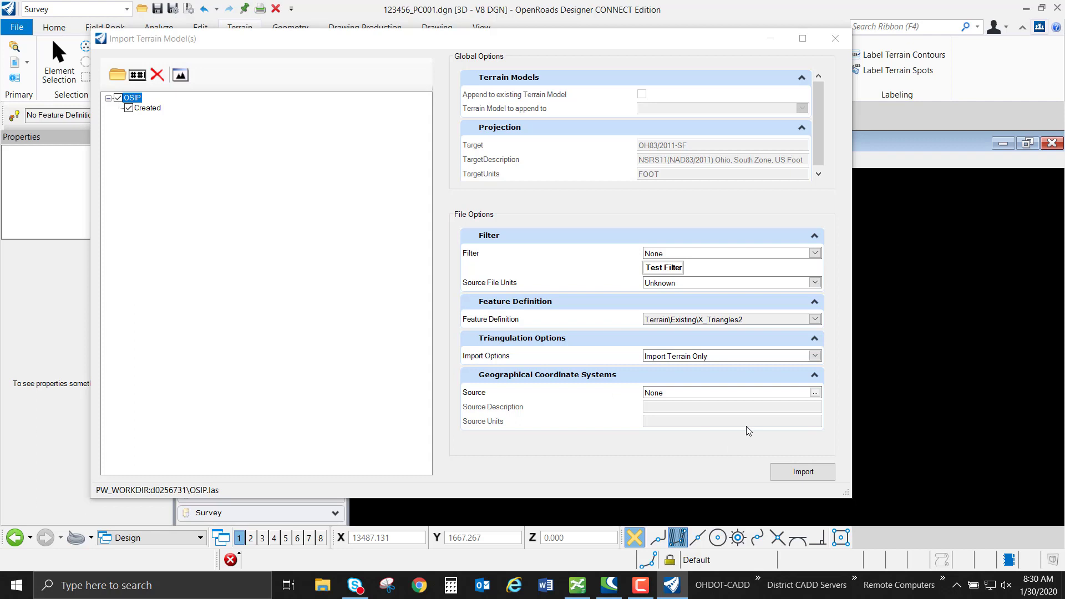
# Import the OSIP terrain model, close the import dialog, and fit the whole terrain in View 1
pyautogui.click(777, 471)
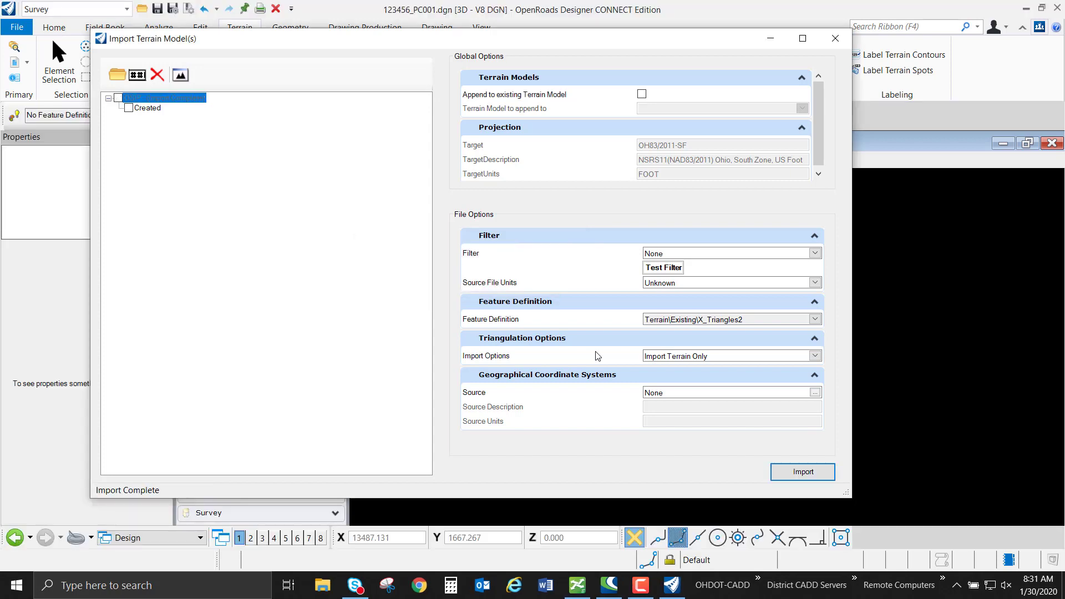
pyautogui.click(835, 38)
pyautogui.click(491, 160)
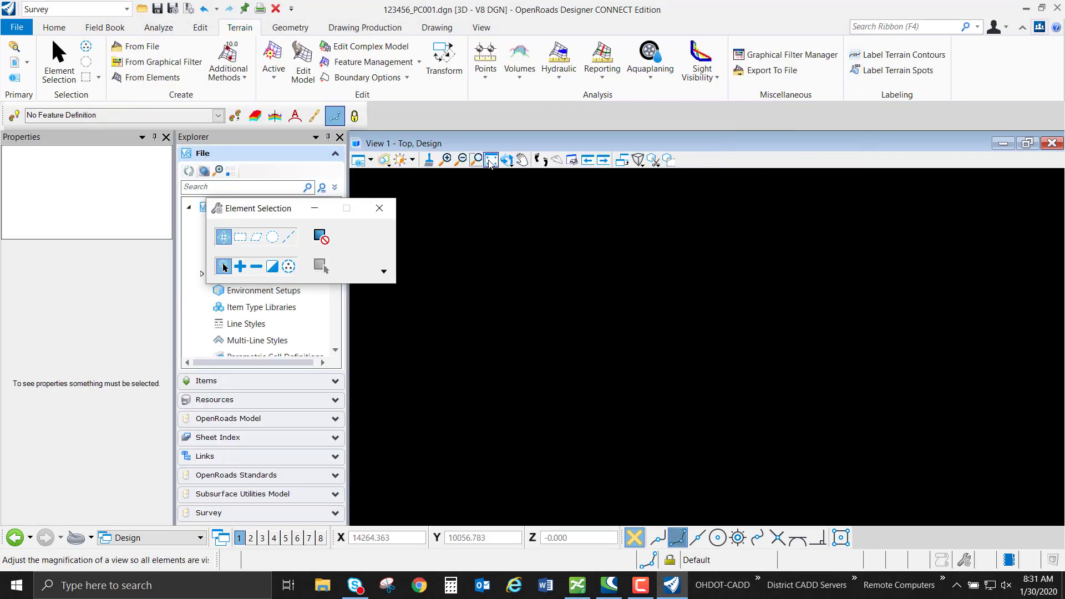
pyautogui.click(760, 312)
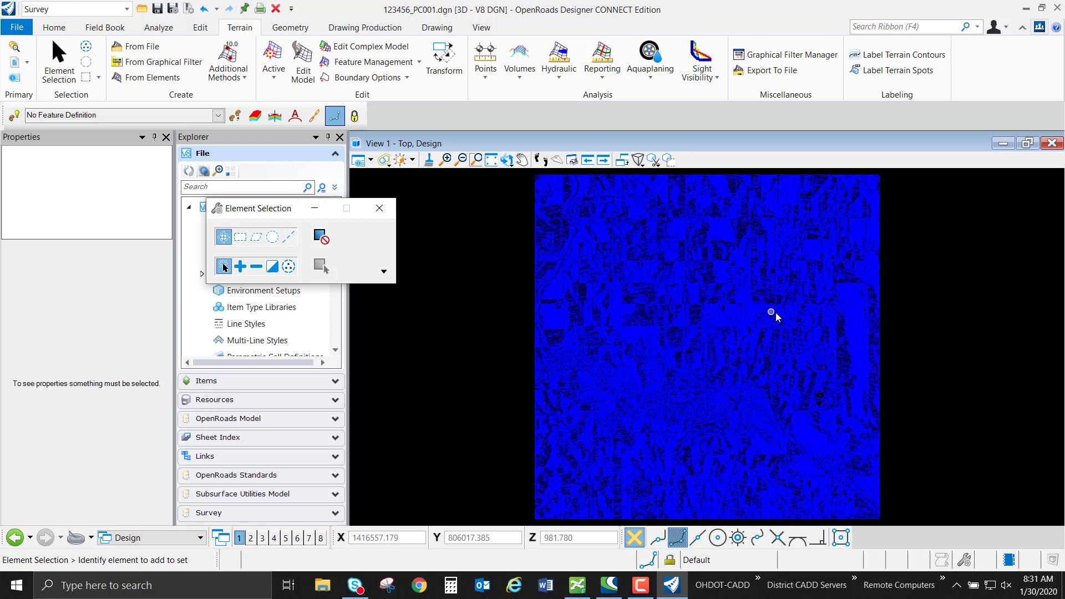
# Examine the imported terrain's triangles in 3D by dynamically rotating View 1
pyautogui.click(506, 161)
pyautogui.click(536, 173)
pyautogui.click(656, 319)
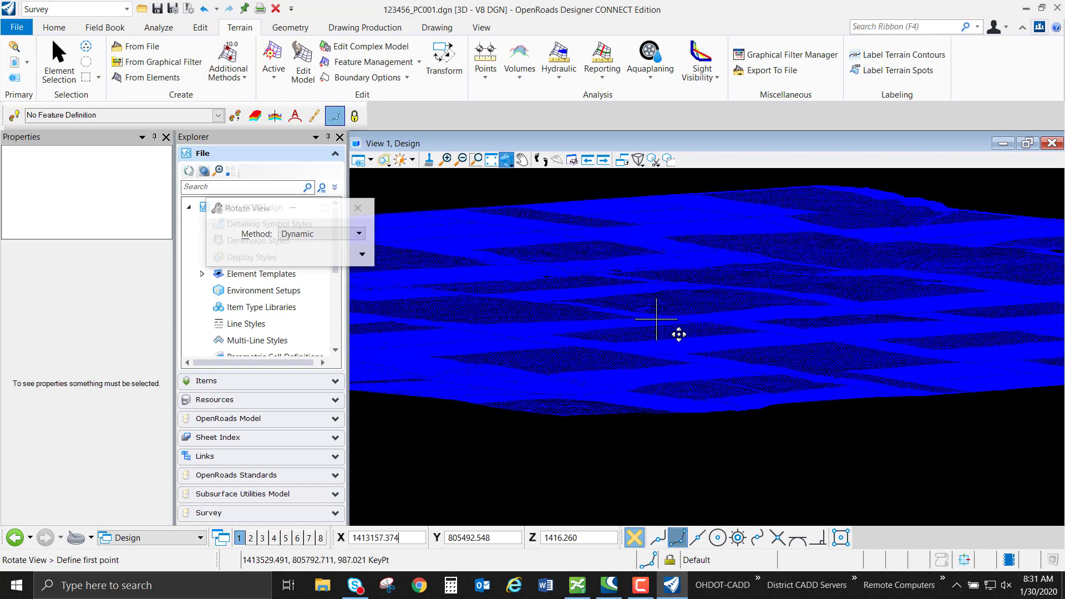
pyautogui.click(604, 347)
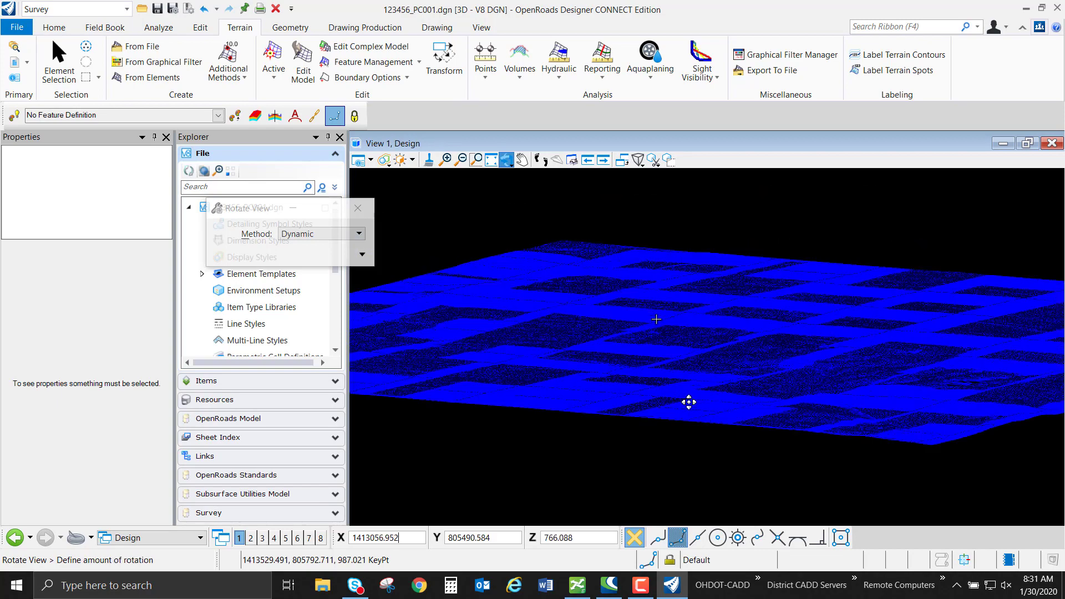
pyautogui.click(659, 409)
pyautogui.click(666, 411)
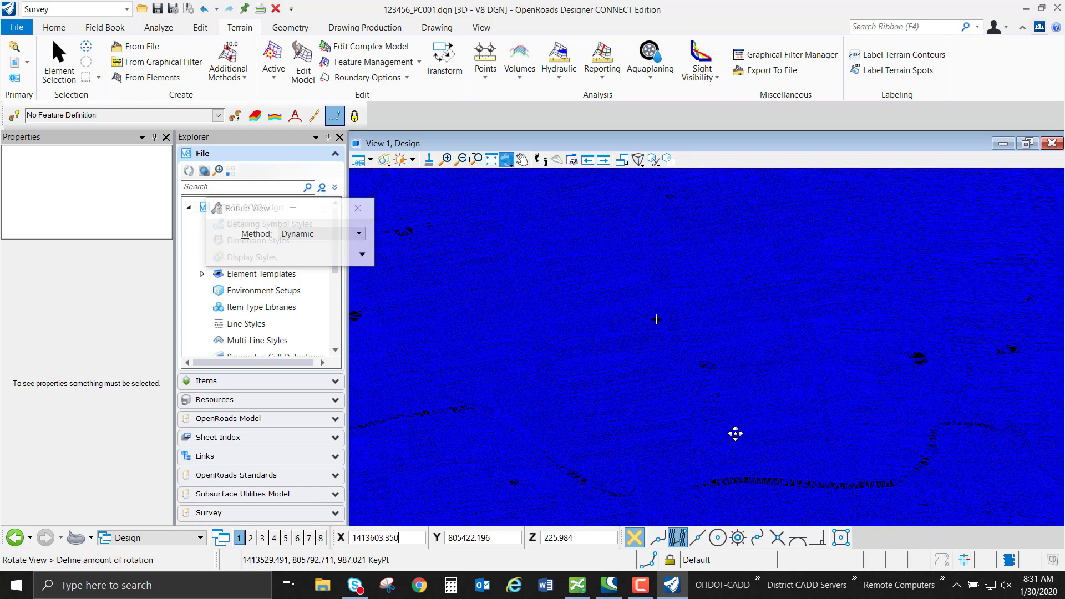
pyautogui.click(733, 431)
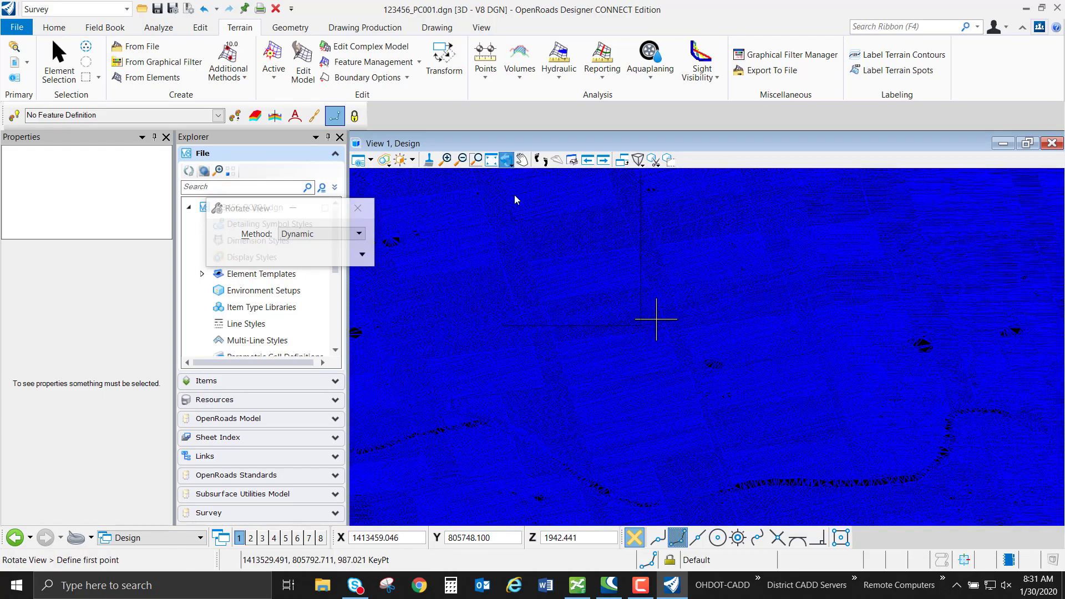
# Return View 1 to the top view with the entire terrain visible and go back to element selection
pyautogui.click(506, 160)
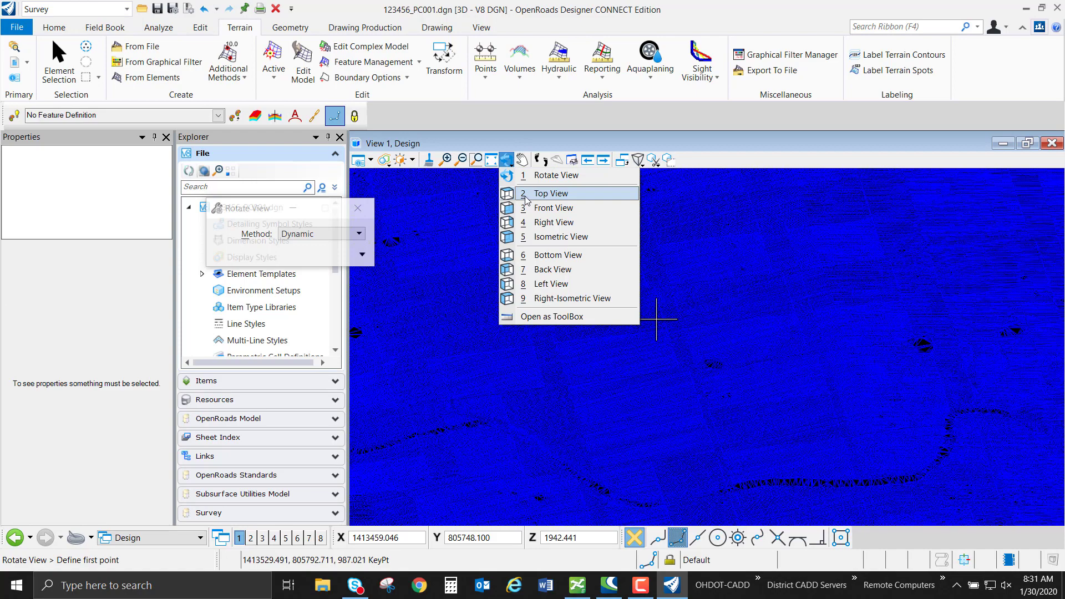
pyautogui.click(533, 190)
pyautogui.scroll(-3, 709, 313)
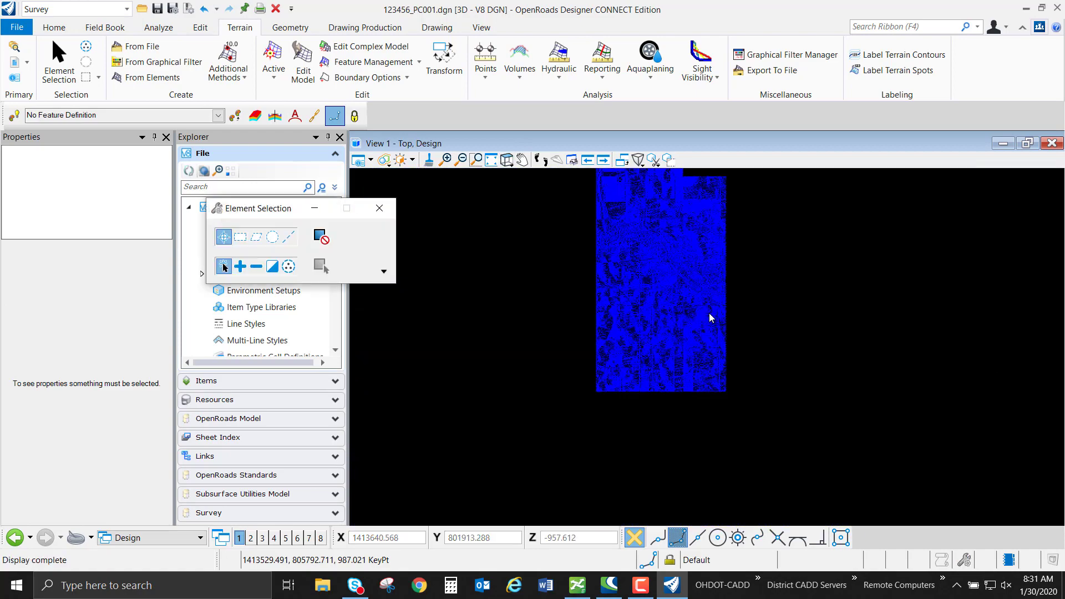
pyautogui.moveTo(708, 353); pyautogui.dragTo(667, 395, button='middle')
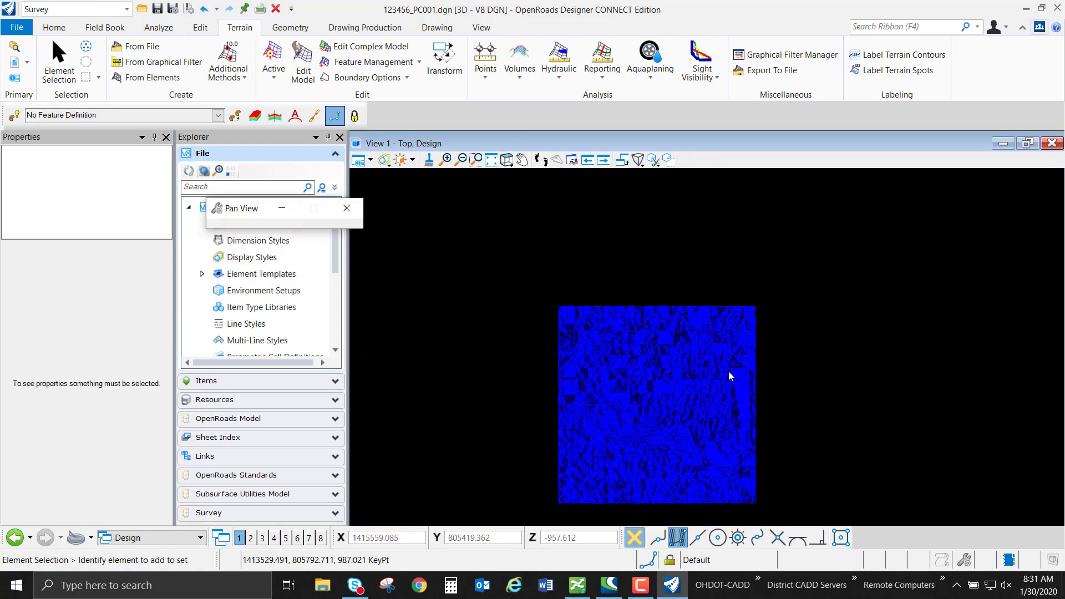
pyautogui.rightClick(777, 267)
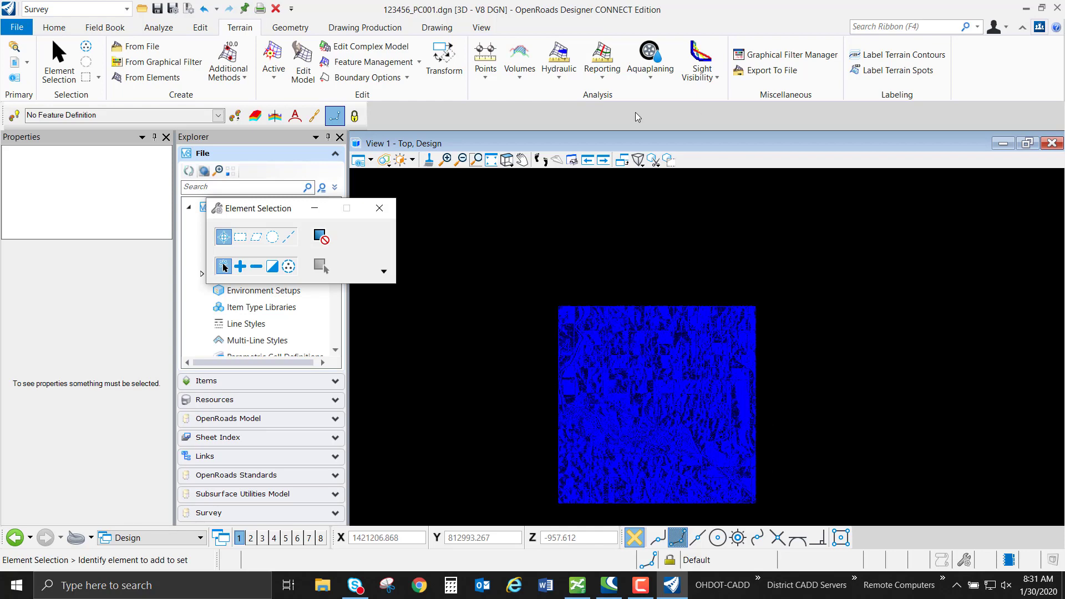
# Fit the terrain in View 1, switch to the Ohio DOT workflow, and filter OHDOT Create Design Files by code PC
pyautogui.click(491, 160)
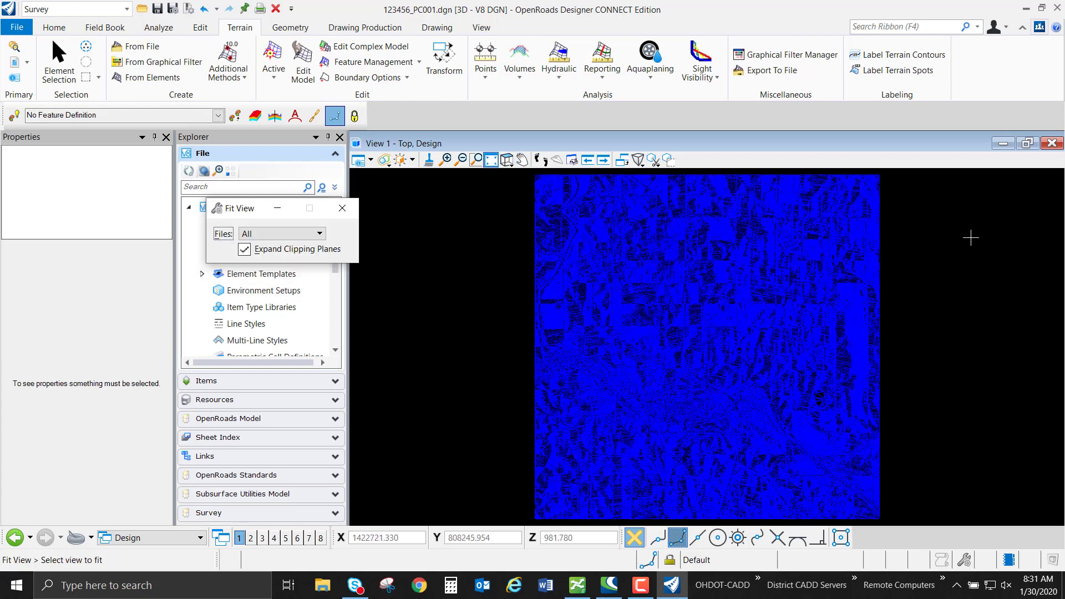
pyautogui.rightClick(970, 235)
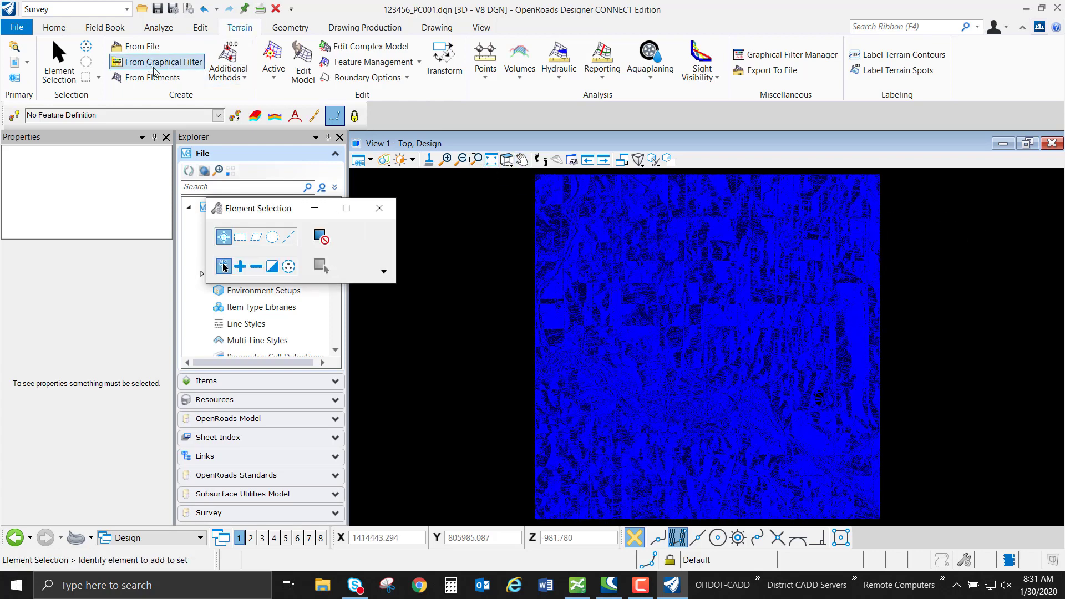
pyautogui.click(77, 9)
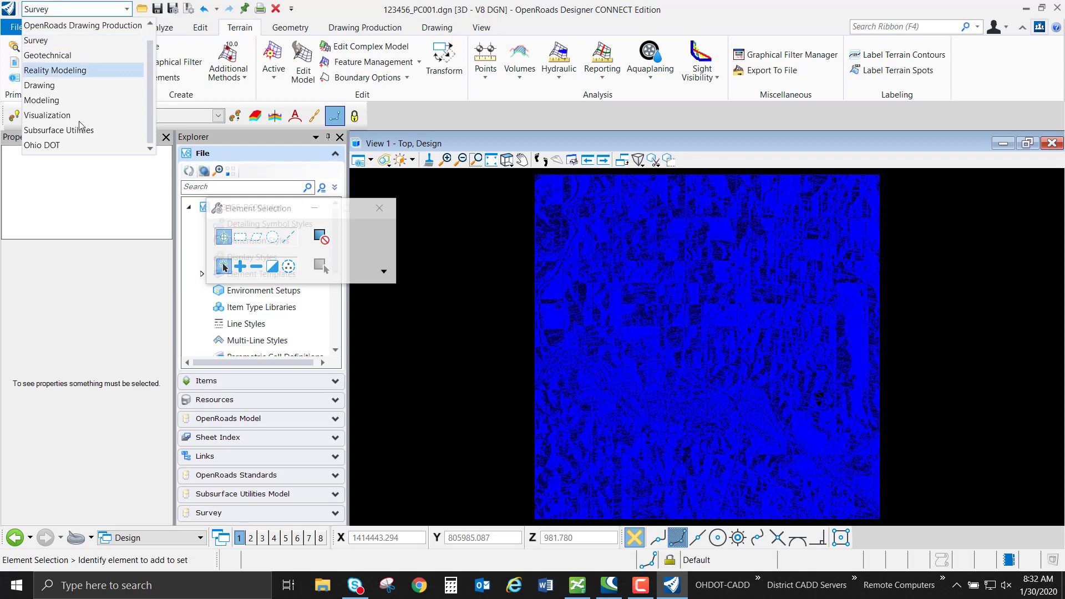
pyautogui.click(76, 147)
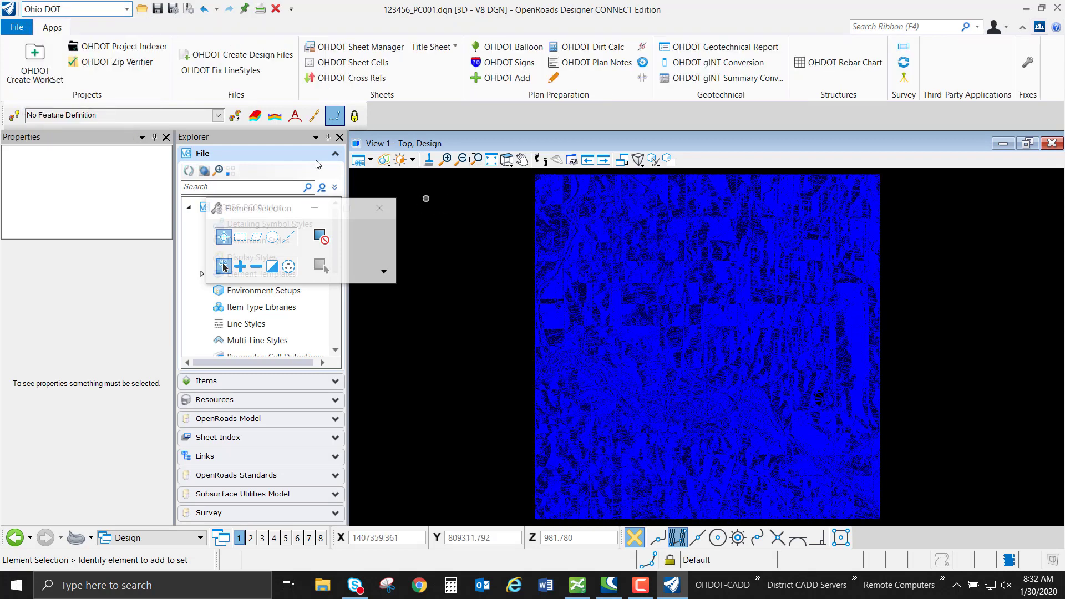
pyautogui.click(239, 54)
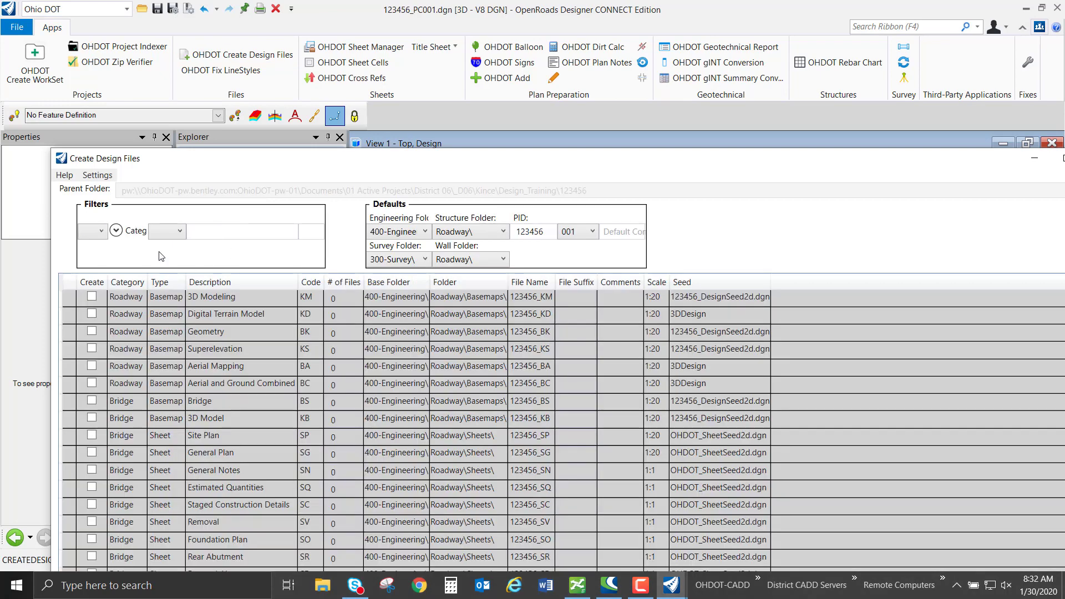
pyautogui.click(308, 231)
pyautogui.write('PC')
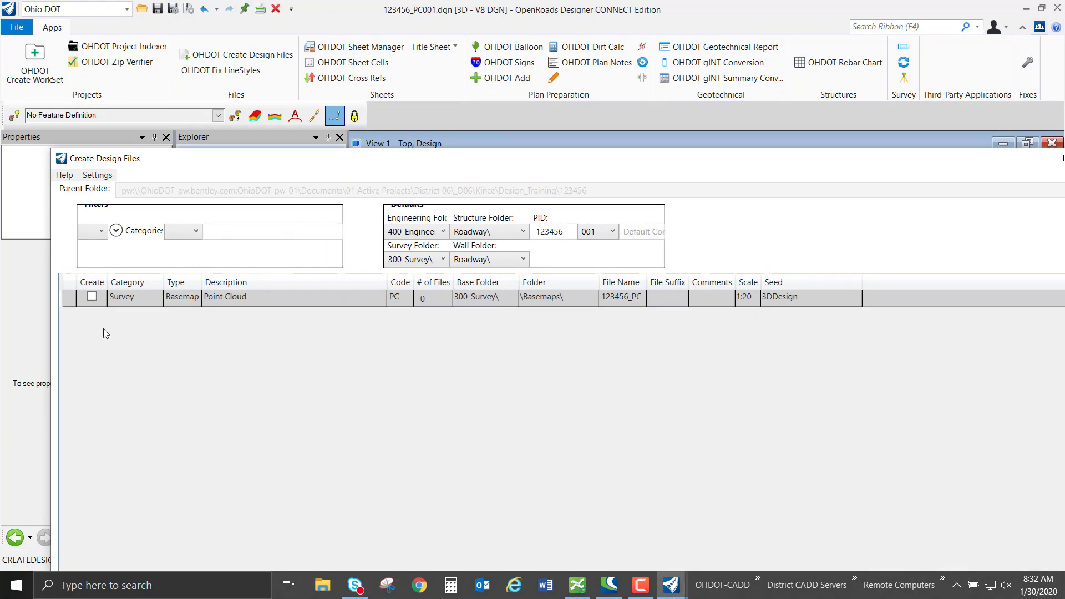
# Mark the Survey Point Cloud basemap for creation and assign 123456_DesignSeed3d.dgn as its seed file
pyautogui.click(92, 296)
pyautogui.click(839, 300)
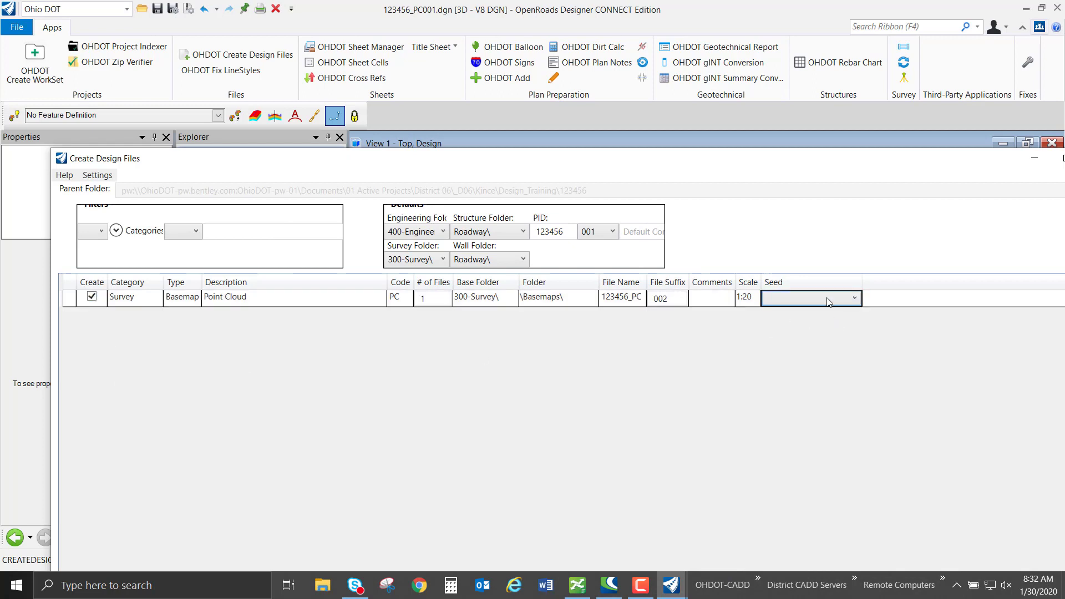
pyautogui.click(829, 302)
pyautogui.click(807, 312)
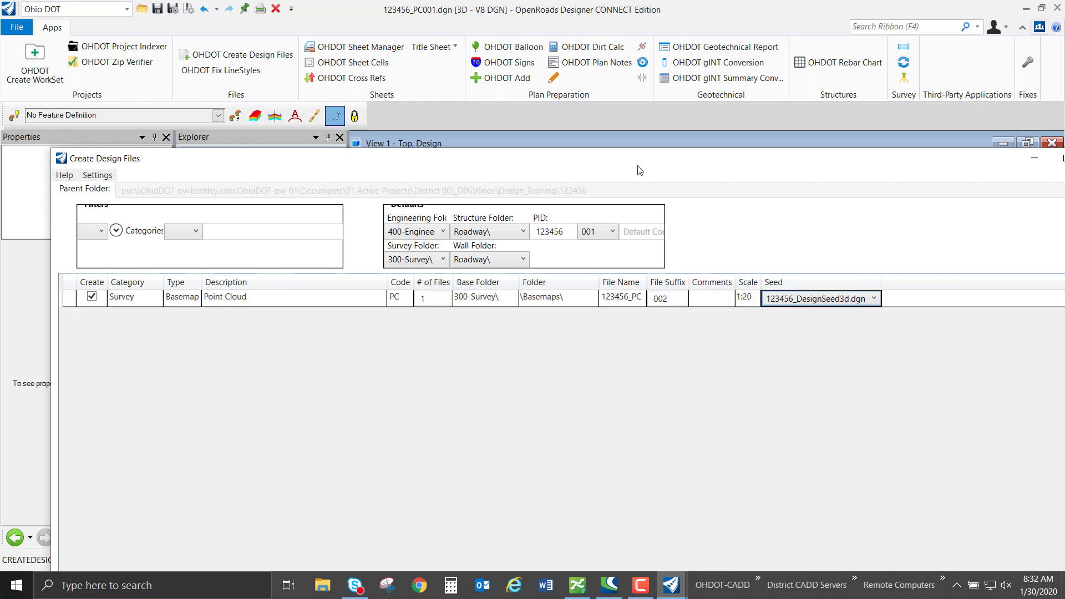
# Create the new Point Cloud basemap file and check in 123456_PC001.dgn
pyautogui.doubleClick(617, 158)
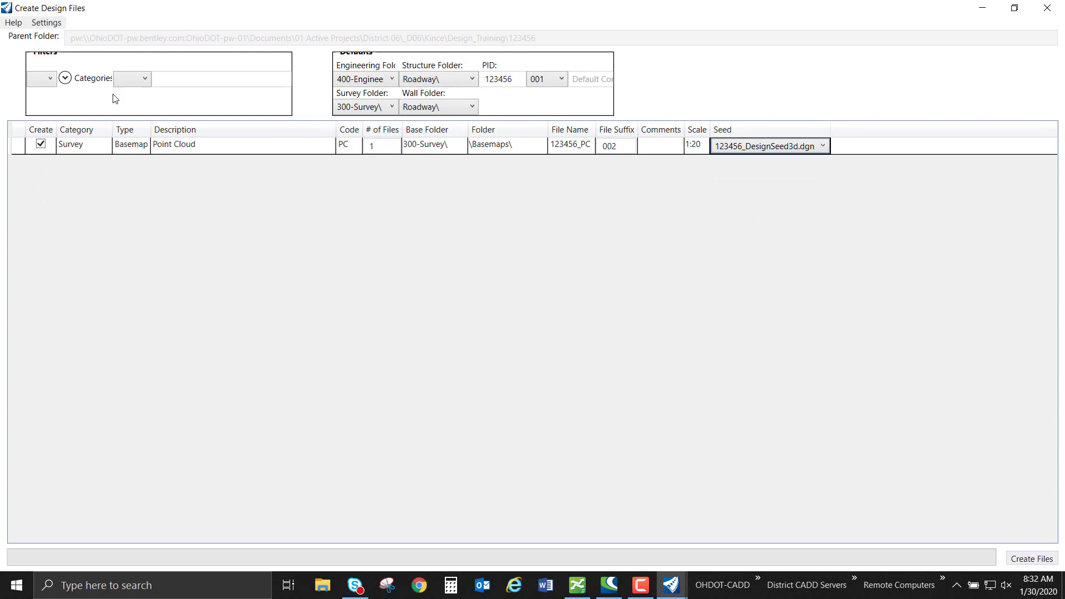
pyautogui.click(1031, 560)
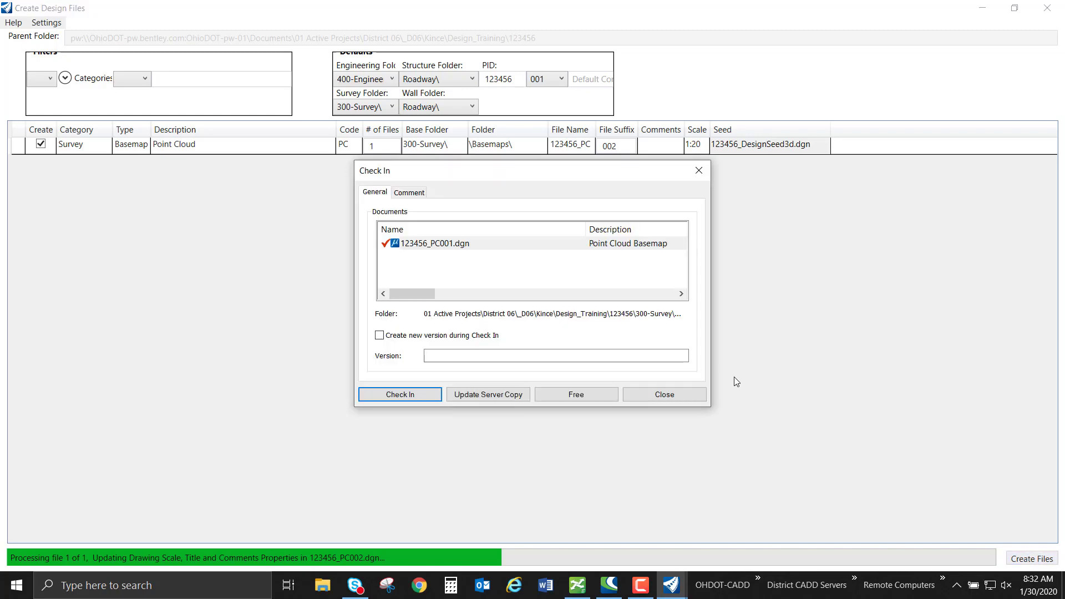
pyautogui.click(380, 388)
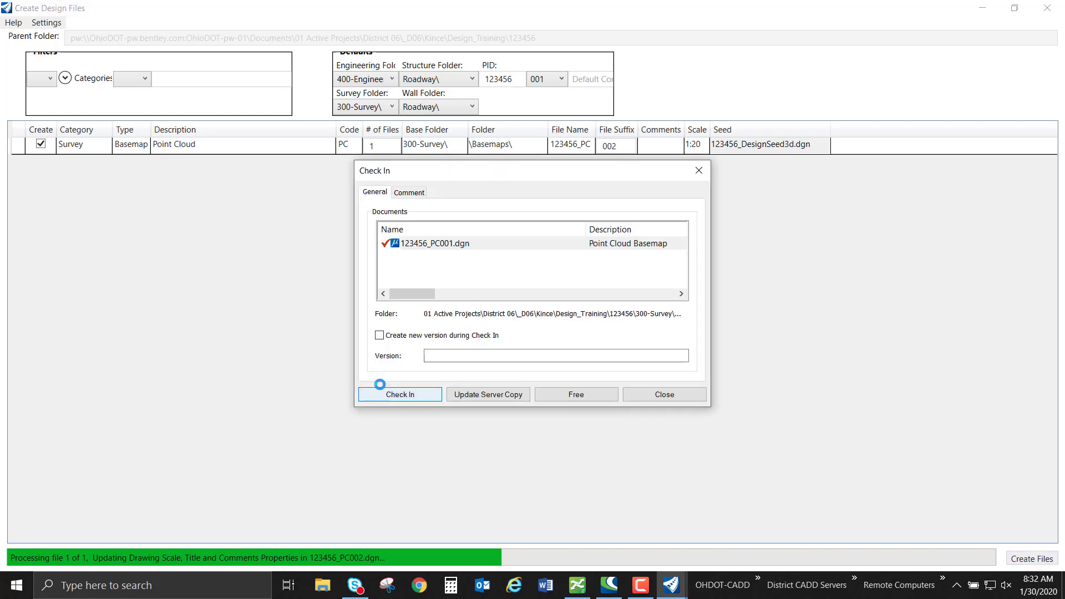
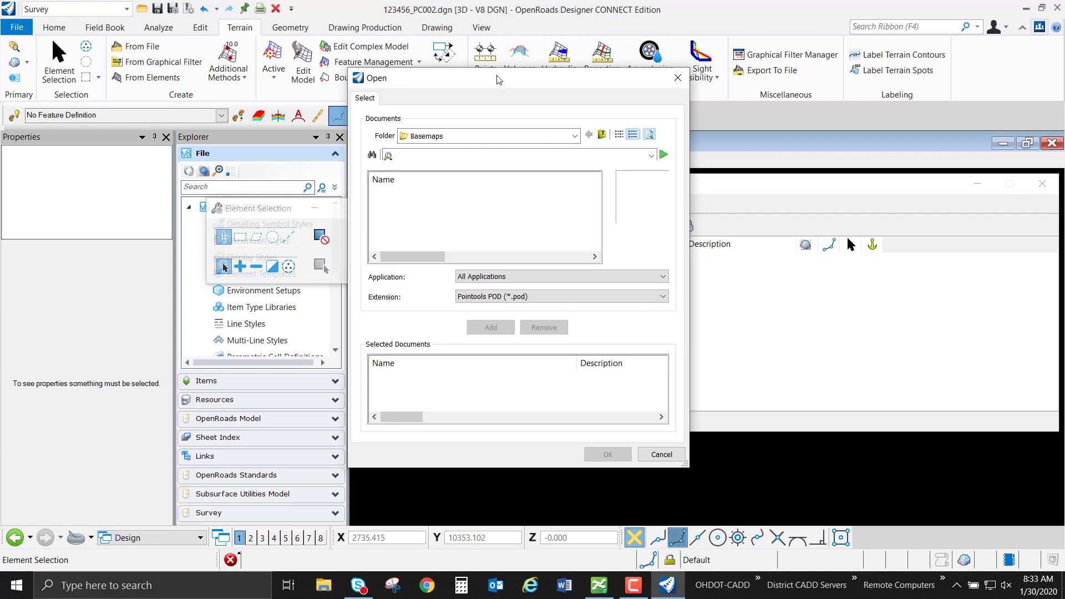
# Browse from the Basemaps folder to the RawData folder within 300-Survey's SurveyData for the point cloud attachment
pyautogui.moveTo(471, 79); pyautogui.dragTo(354, 46)
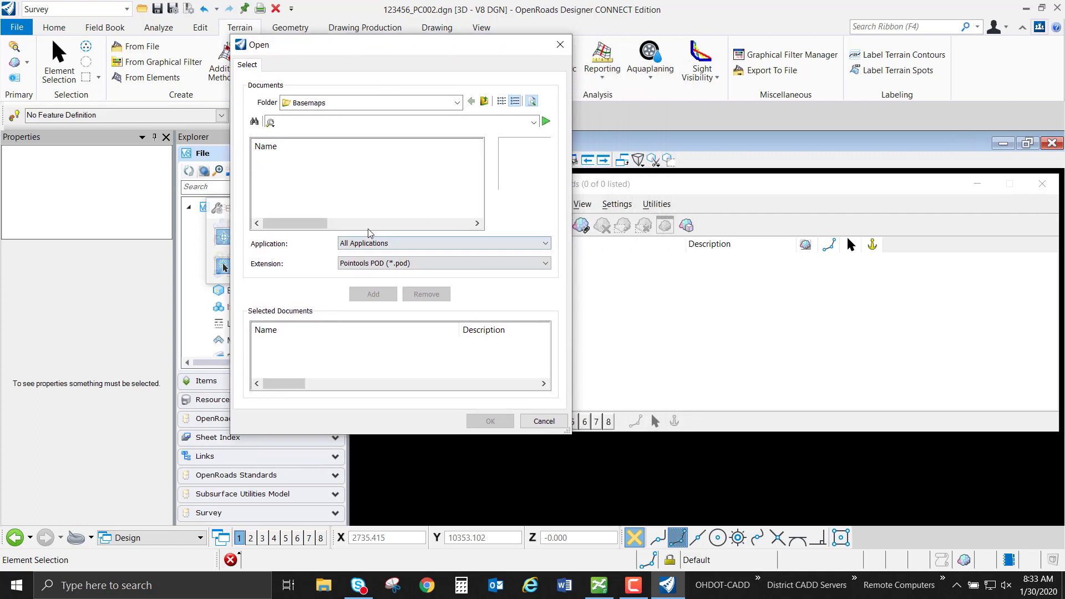
pyautogui.click(484, 101)
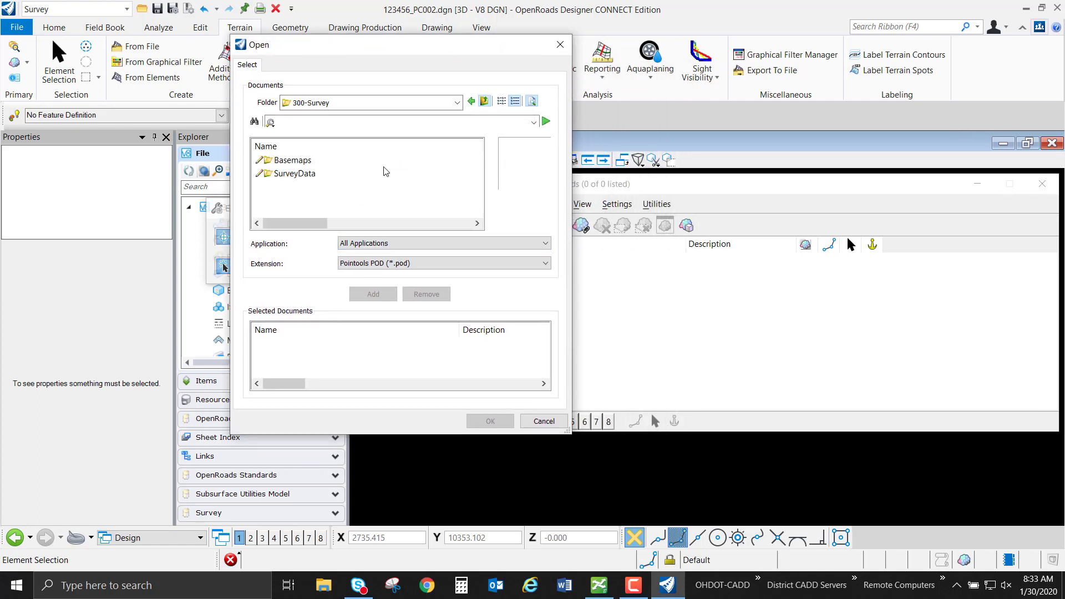
pyautogui.doubleClick(303, 175)
pyautogui.doubleClick(298, 174)
pyautogui.doubleClick(297, 161)
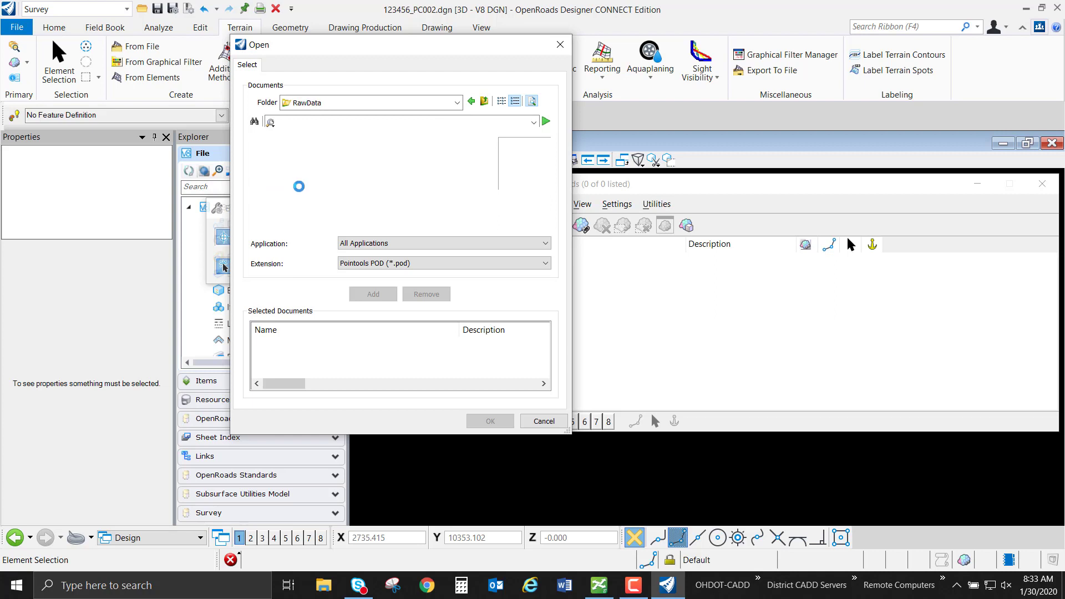
# List all document types in the RawData folder and open OSIP.las as the point cloud to attach
pyautogui.click(376, 263)
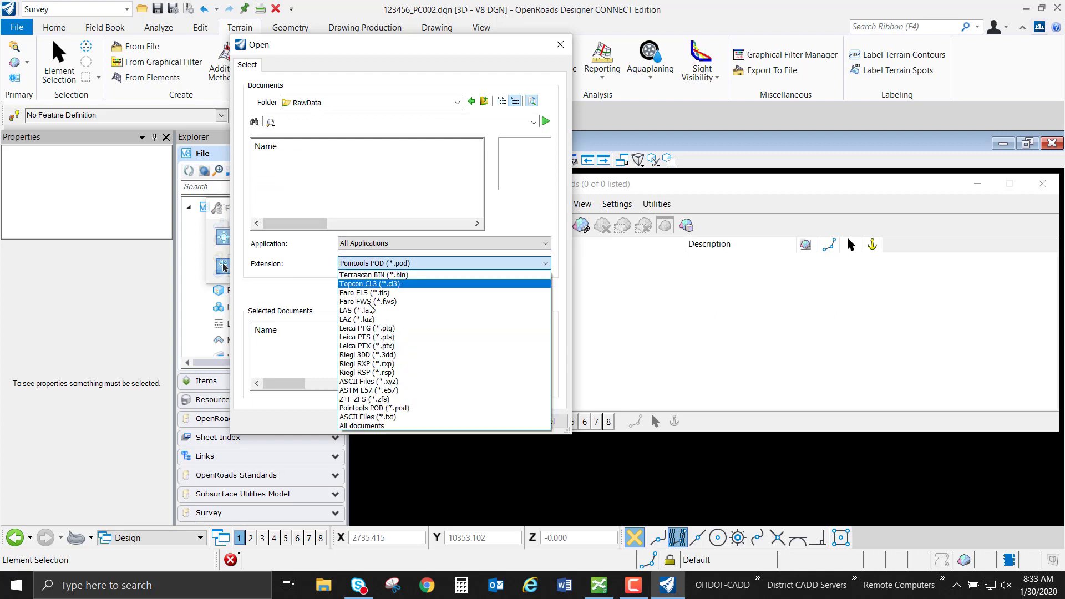
pyautogui.click(362, 426)
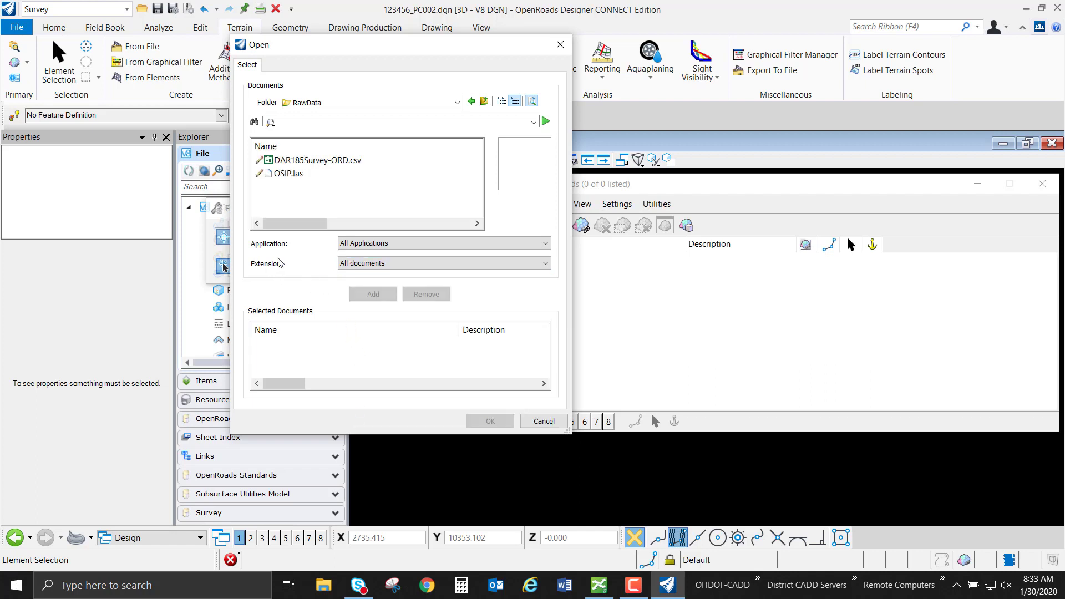
pyautogui.click(321, 176)
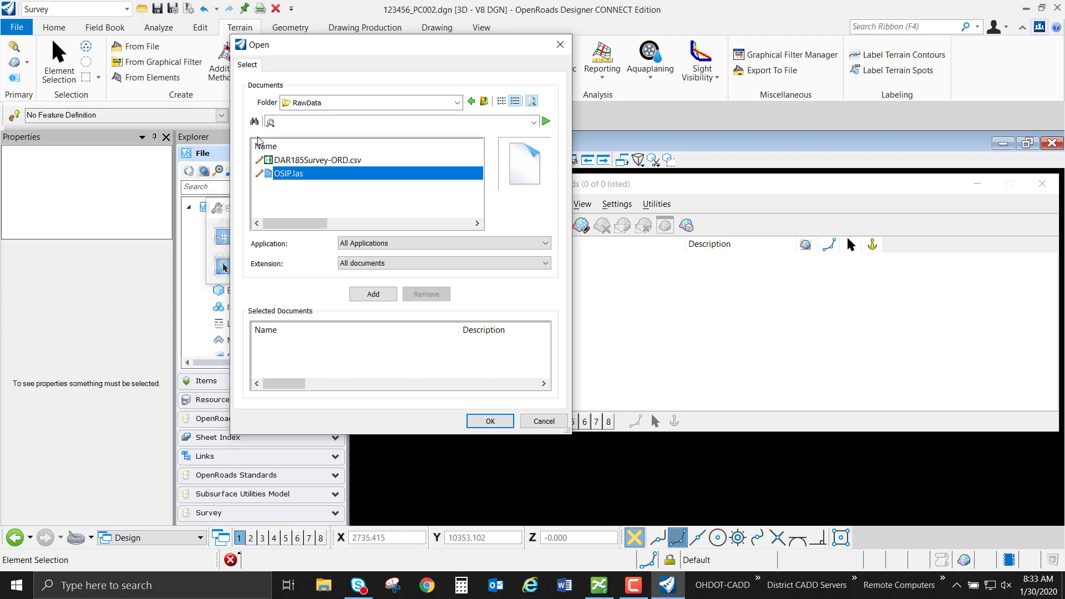
pyautogui.click(488, 423)
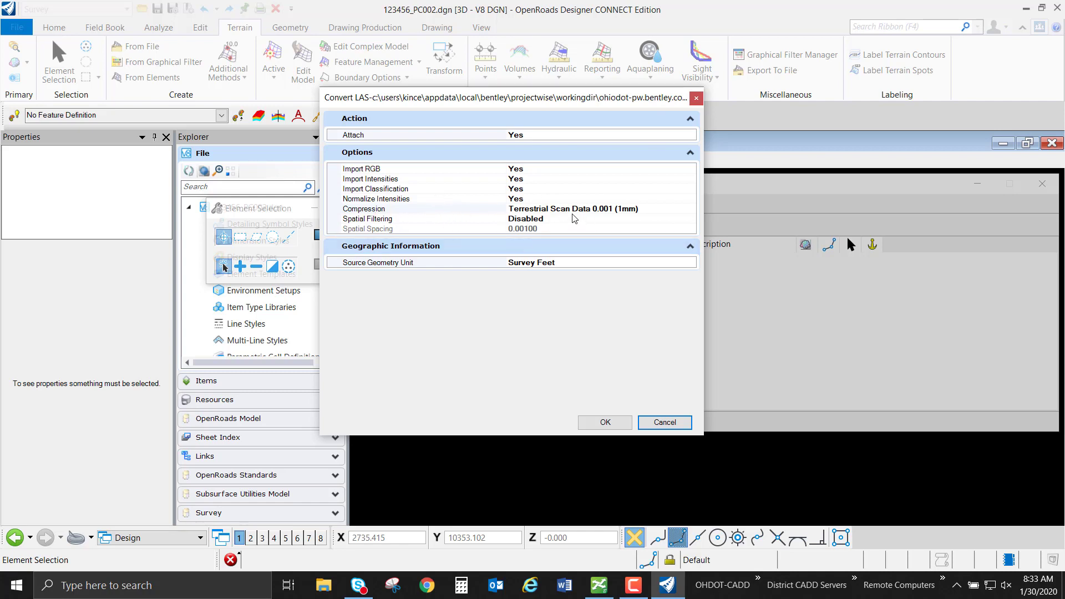
# Review the compression choices and accept the LAS conversion with Terrestrial Scan Data 0.001 (1mm) and Survey Feet
pyautogui.click(676, 213)
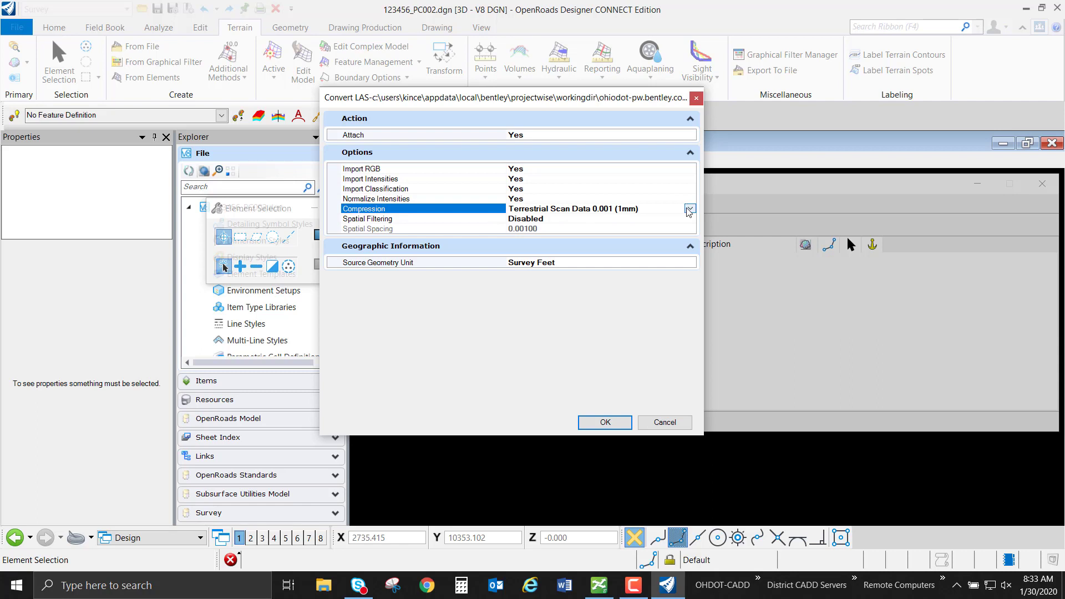
pyautogui.click(689, 209)
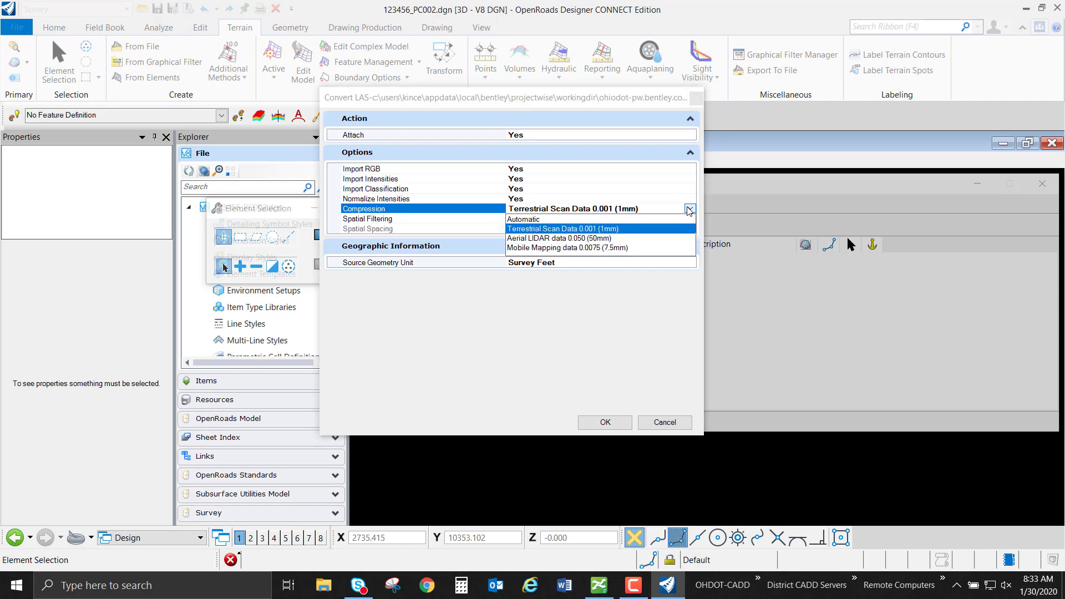
pyautogui.click(689, 209)
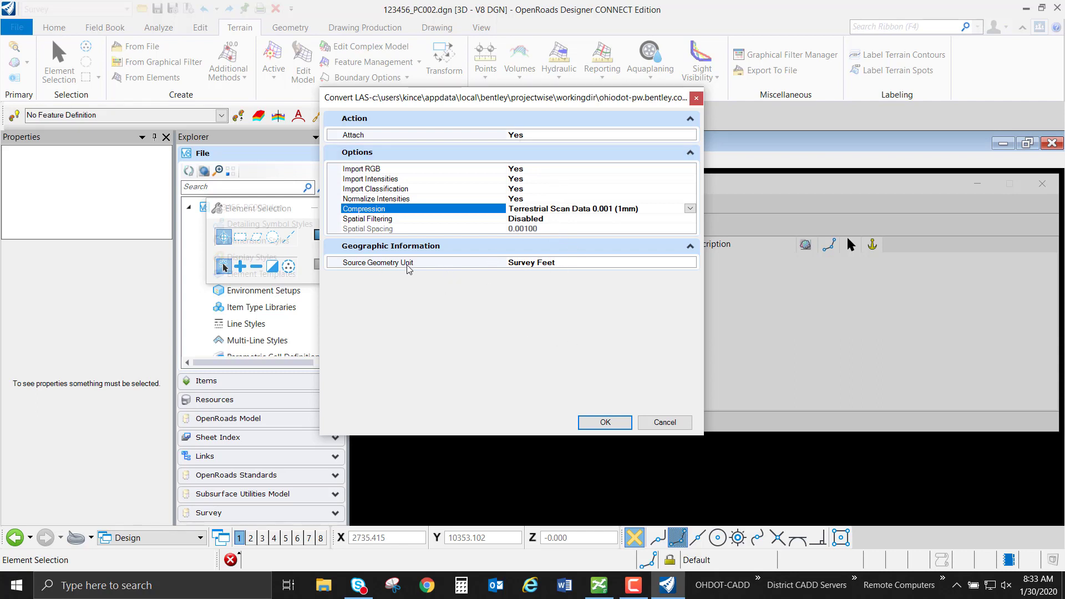
pyautogui.click(591, 424)
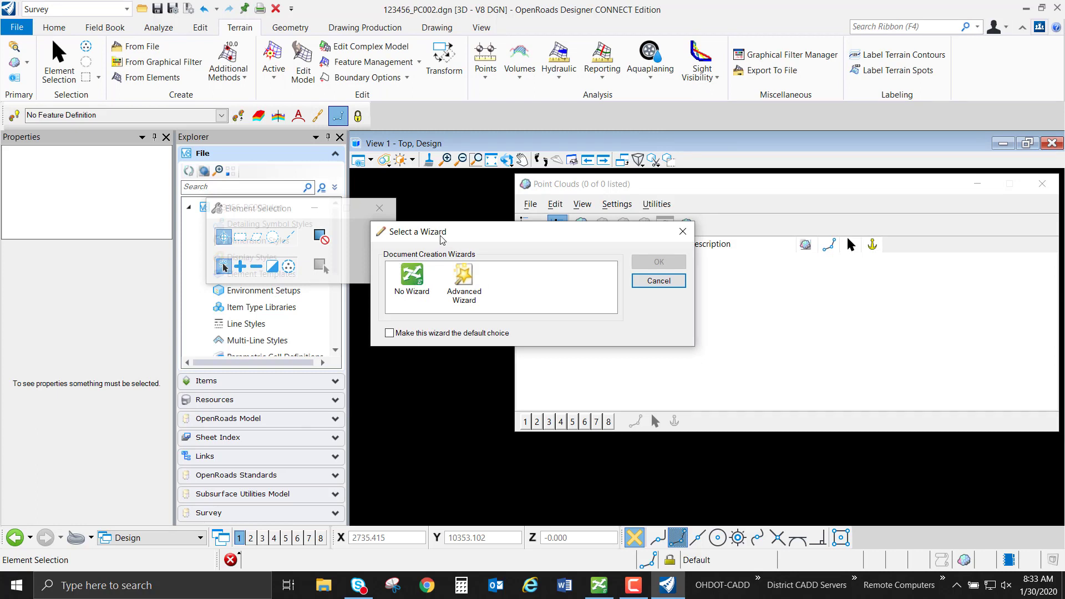
# Save the converted point cloud as OSIP.pod in the RawData folder and check for the file in ProjectWise Explorer
pyautogui.click(482, 283)
pyautogui.doubleClick(478, 278)
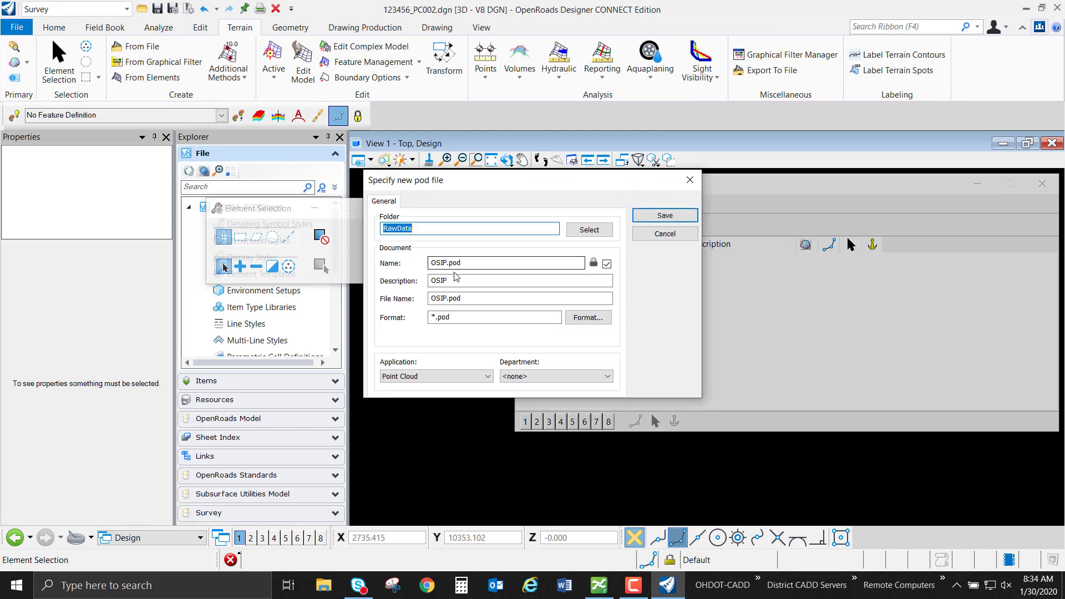
pyautogui.click(647, 221)
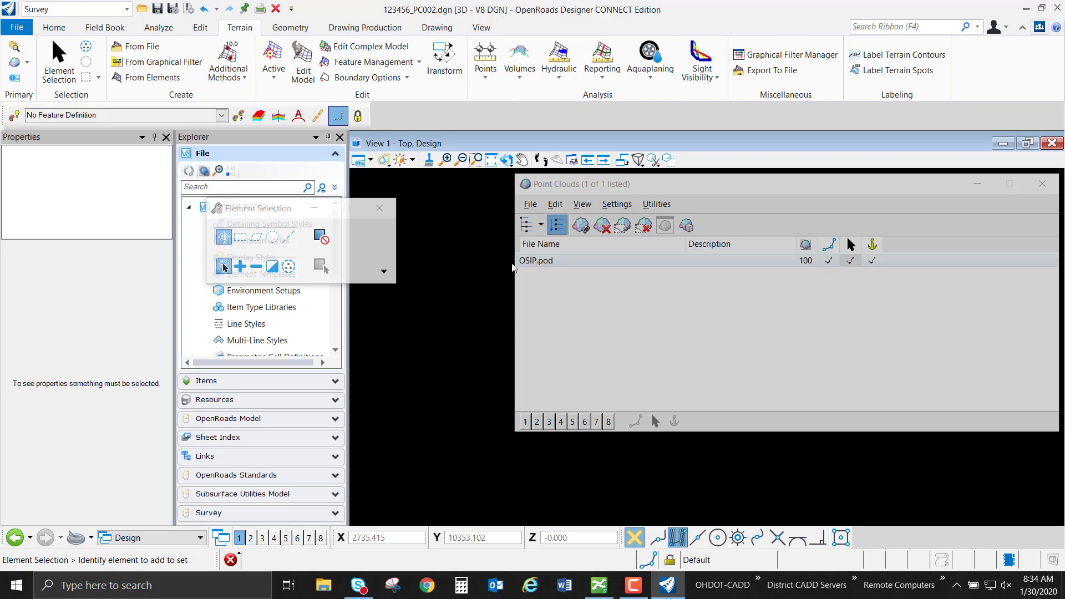
pyautogui.click(593, 580)
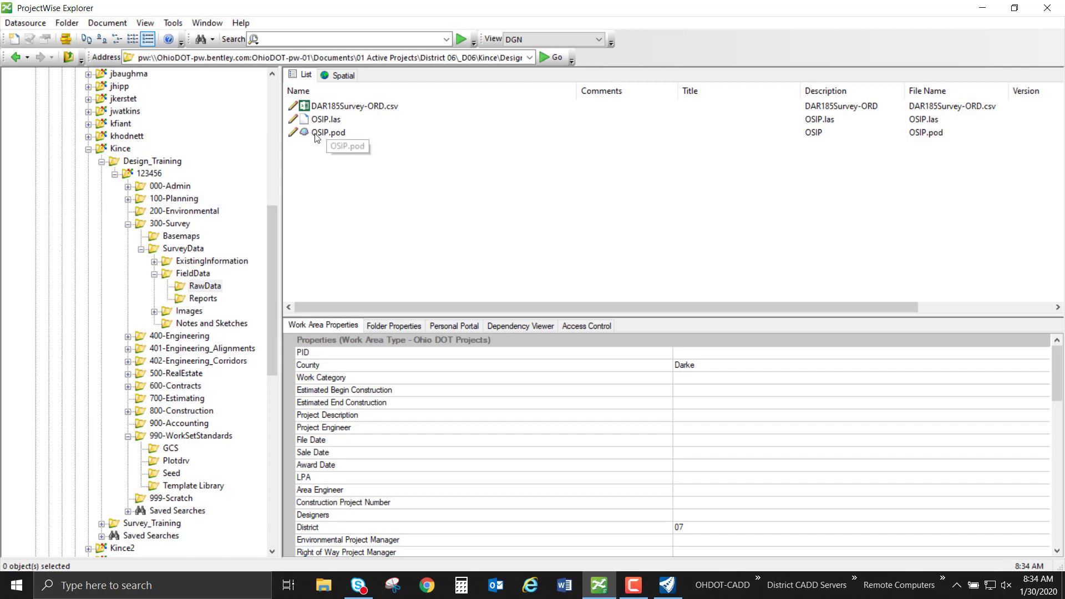
pyautogui.click(983, 8)
# Close the Point Clouds dialog and fit the attached OSIP point cloud in View 1
pyautogui.moveTo(672, 178); pyautogui.dragTo(177, 167)
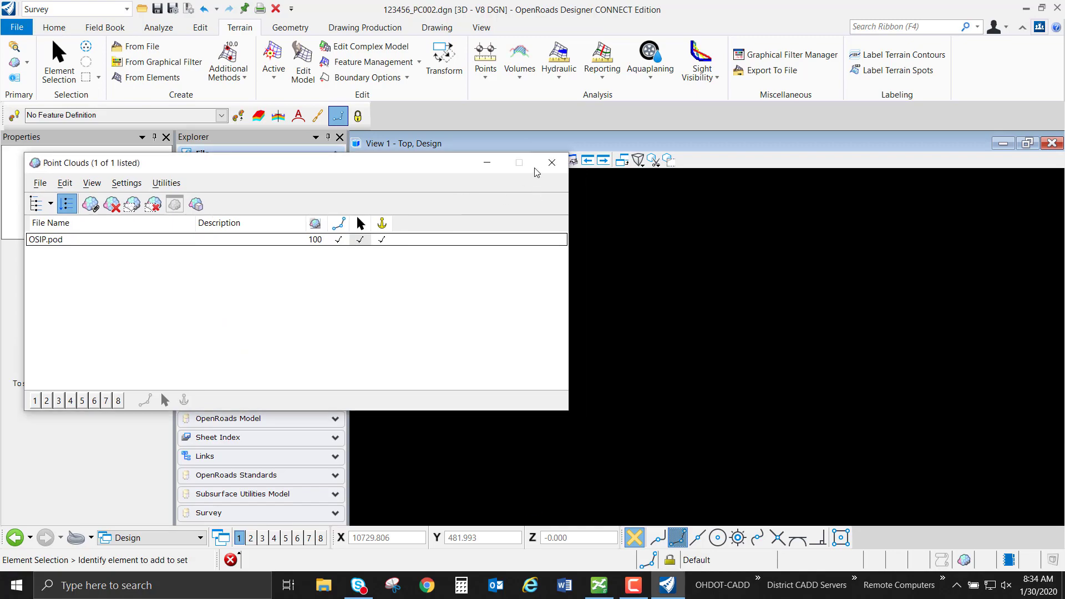
pyautogui.click(551, 164)
pyautogui.click(491, 160)
pyautogui.click(619, 271)
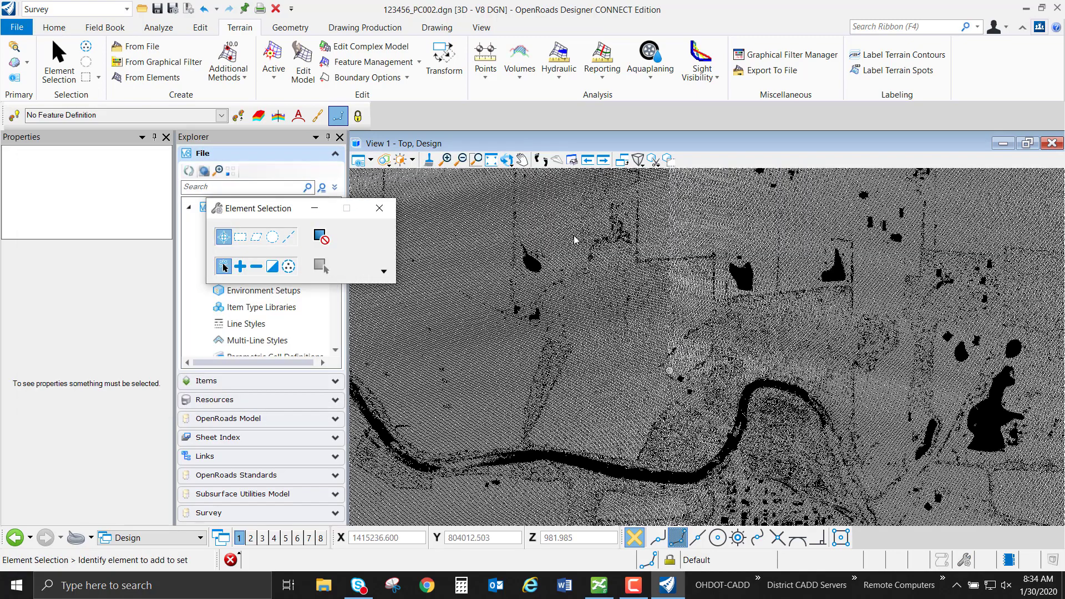
# Examine the OSIP point cloud in 3D by dynamically rotating View 1
pyautogui.click(506, 162)
pyautogui.click(514, 177)
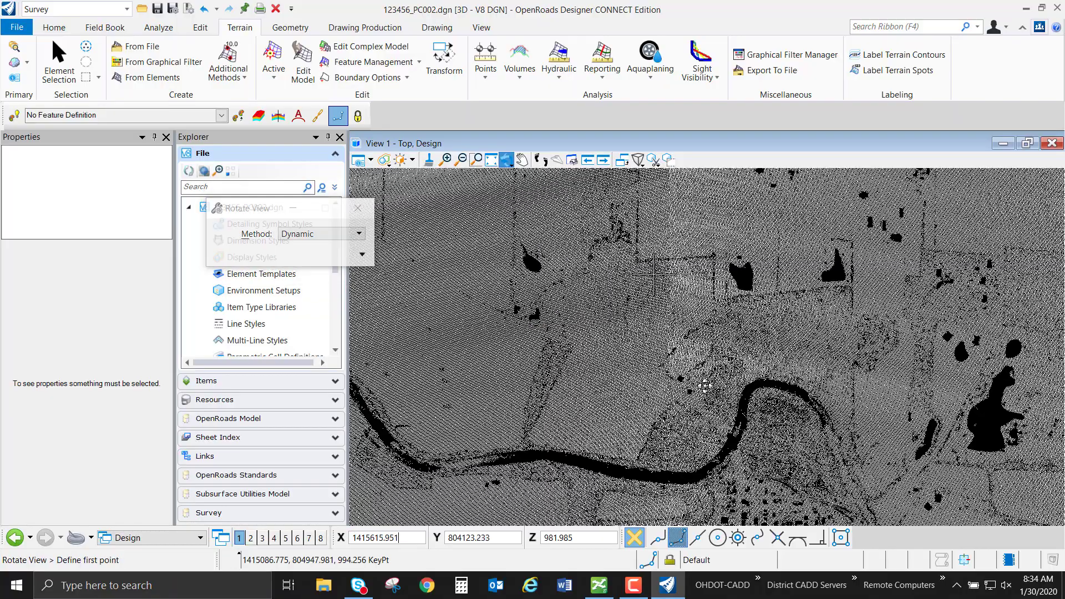
pyautogui.click(709, 376)
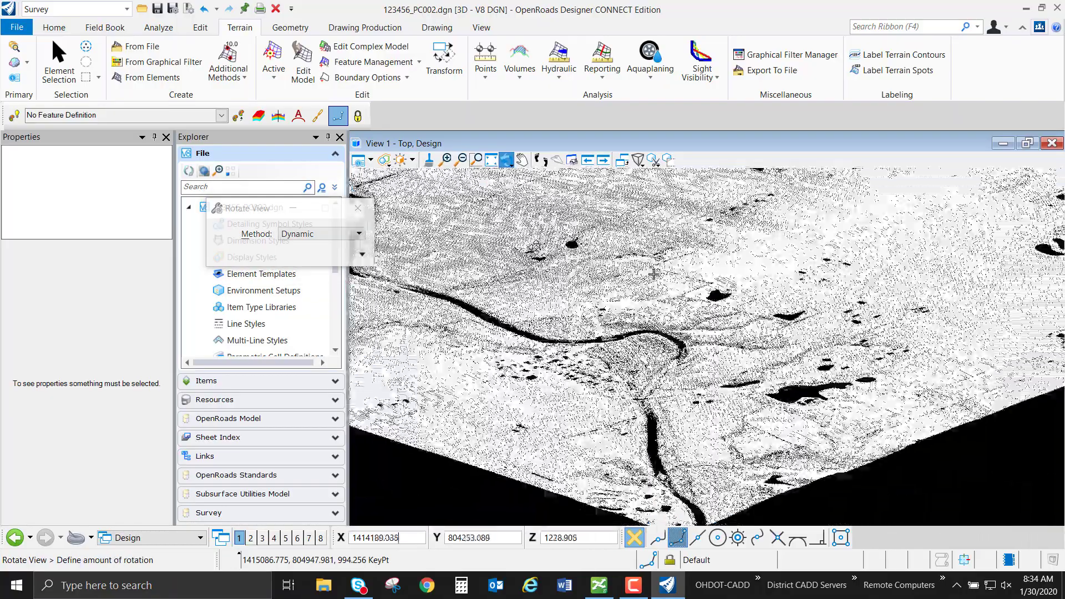
pyautogui.click(654, 274)
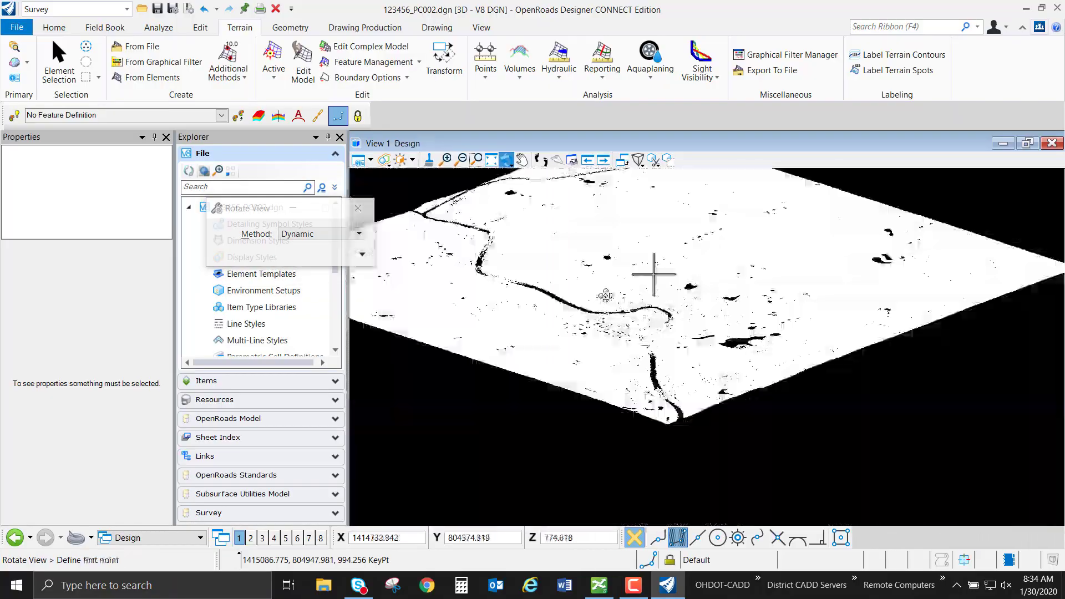
pyautogui.scroll(3, 611, 364)
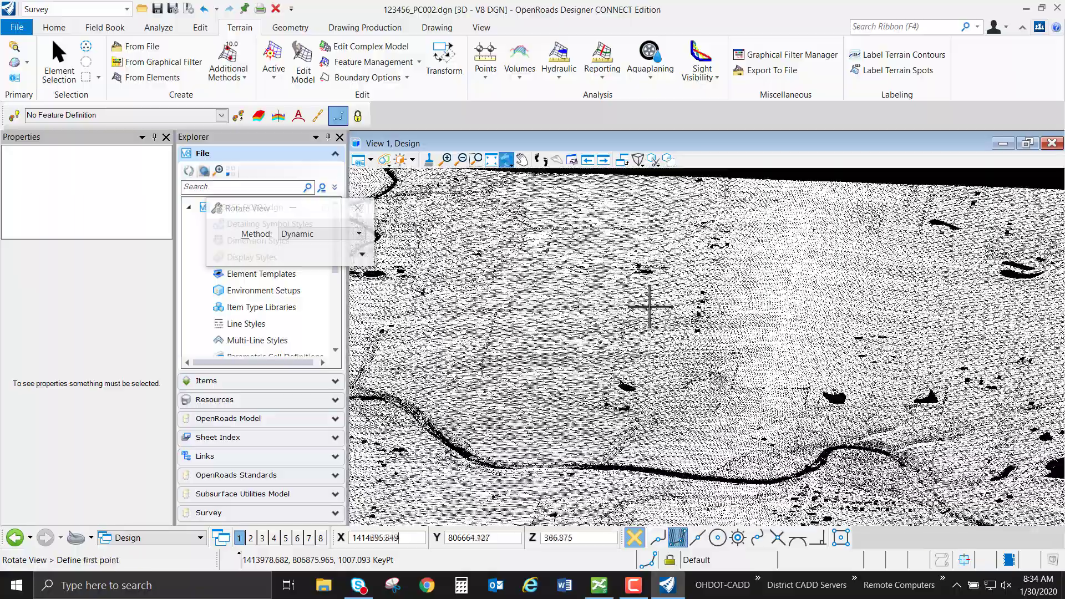
pyautogui.click(624, 402)
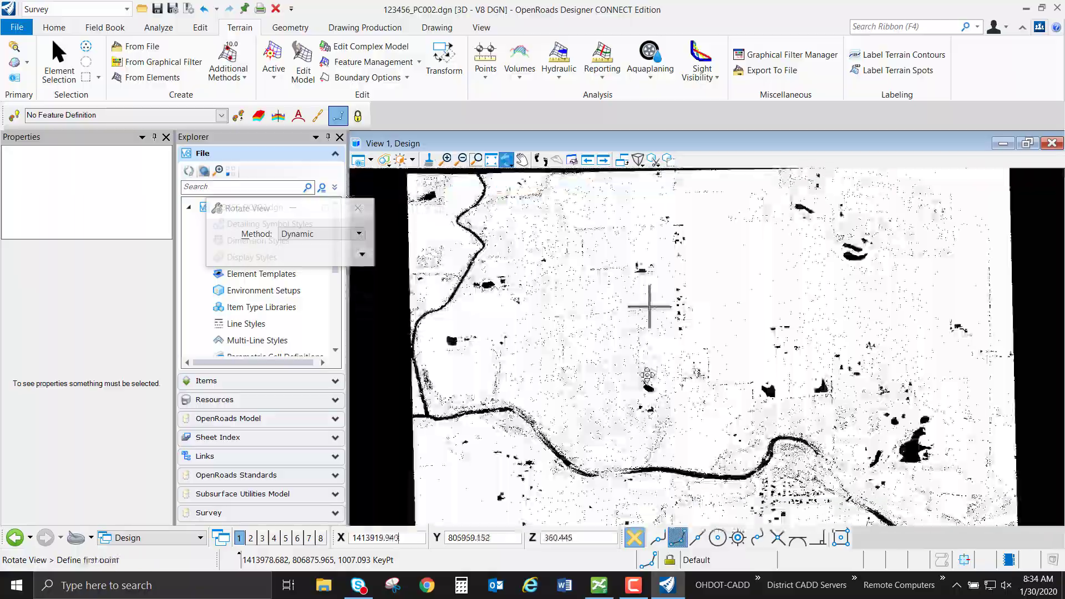
pyautogui.click(647, 375)
# Return View 1 to the top view with the whole point cloud in sight
pyautogui.click(509, 162)
pyautogui.click(555, 193)
pyautogui.scroll(3, 582, 349)
pyautogui.scroll(-1, 565, 358)
pyautogui.moveTo(565, 358); pyautogui.dragTo(590, 341, button='middle')
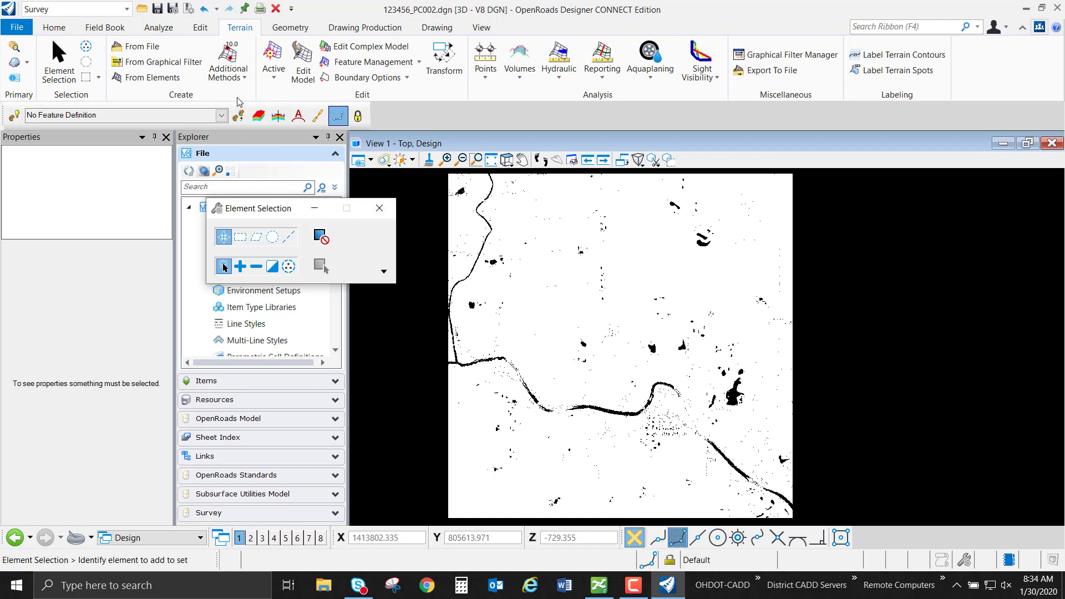
# Set up terrain creation from the attached point cloud with filter None and feature definition Terrain\Existing\X_Triangles3
pyautogui.click(217, 76)
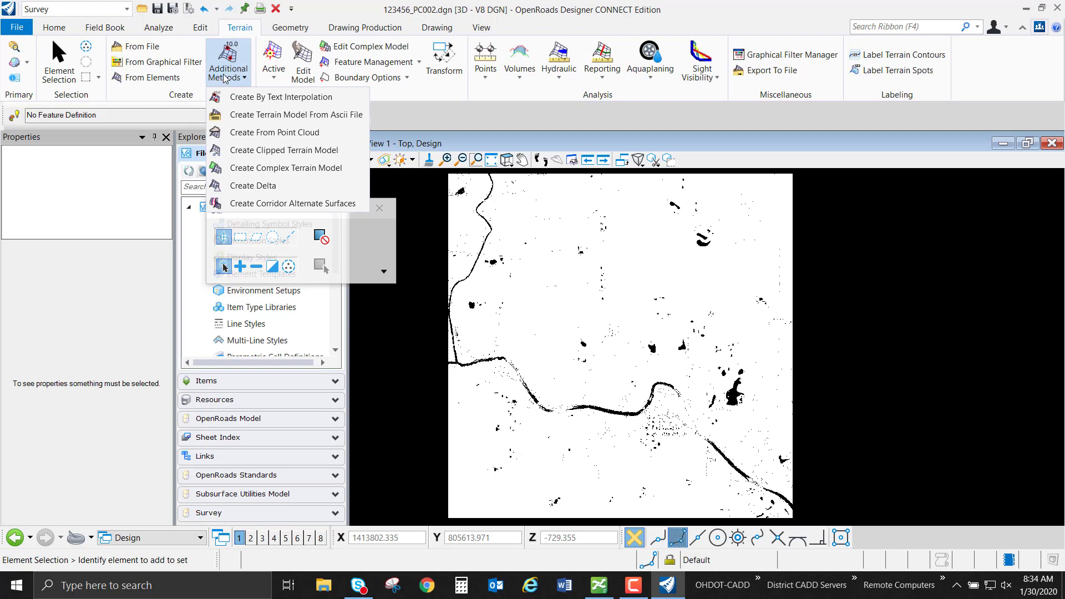
pyautogui.click(285, 133)
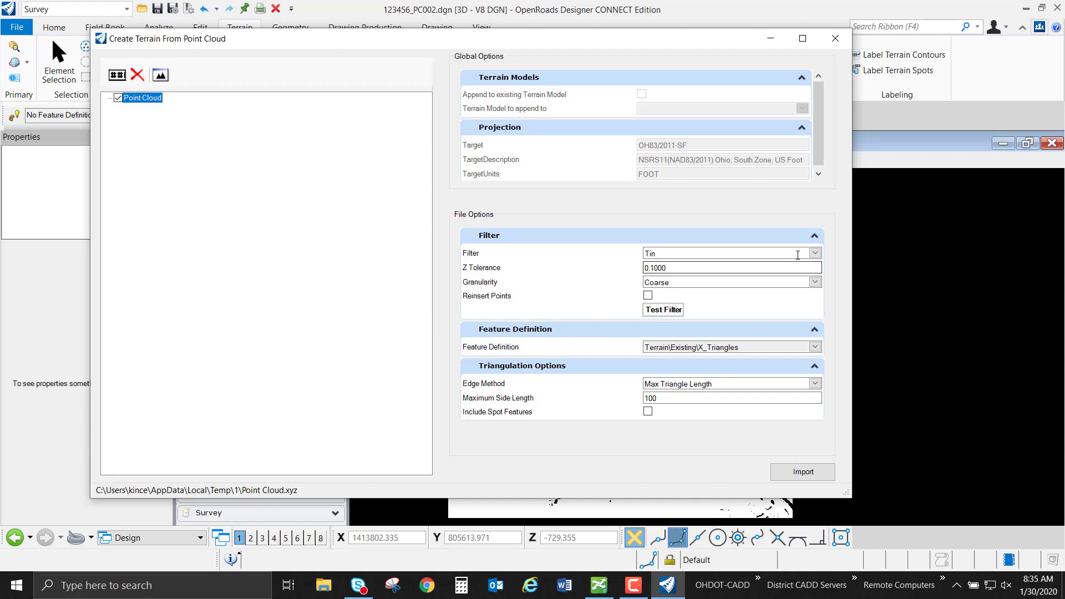
pyautogui.click(815, 253)
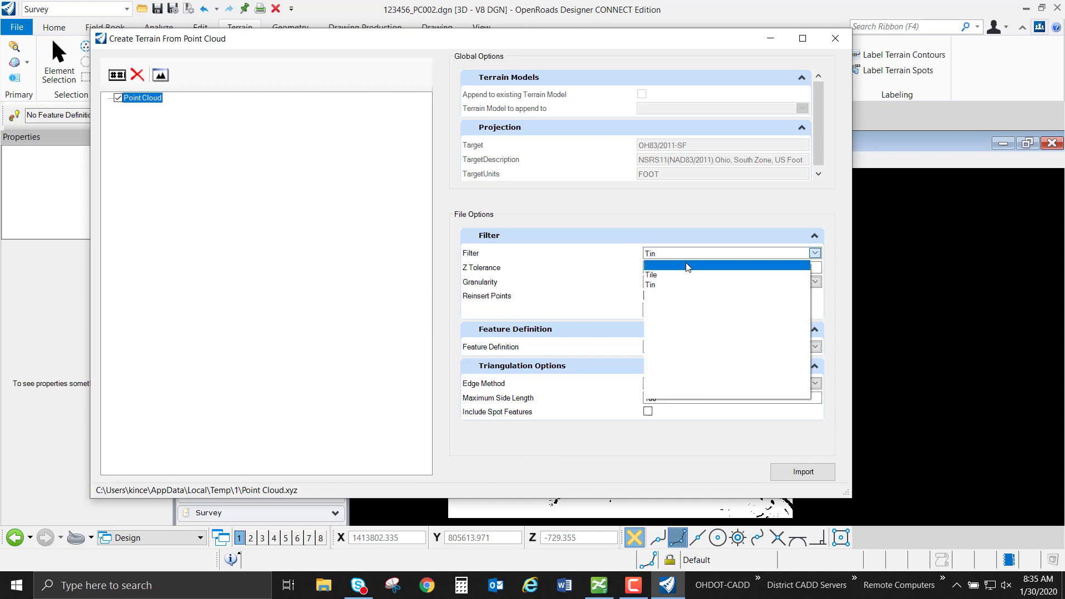
pyautogui.click(690, 267)
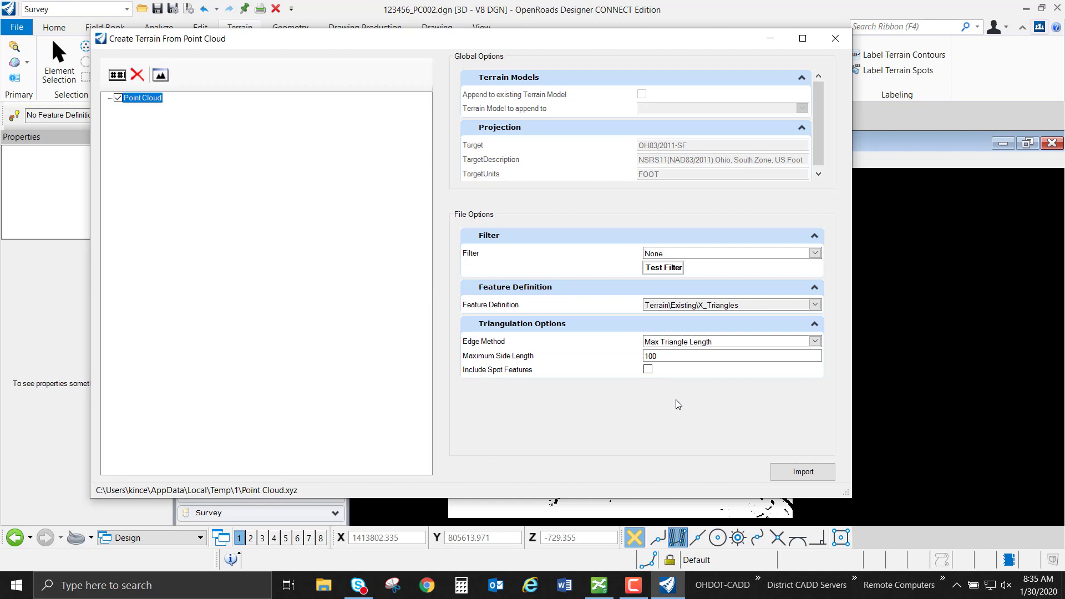
pyautogui.click(814, 304)
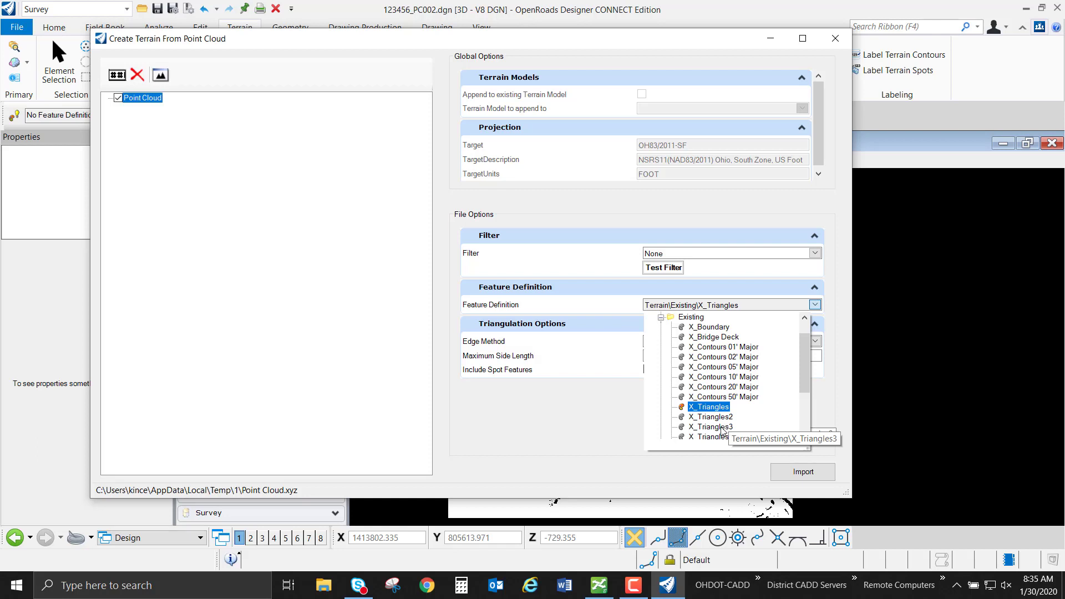
pyautogui.click(714, 426)
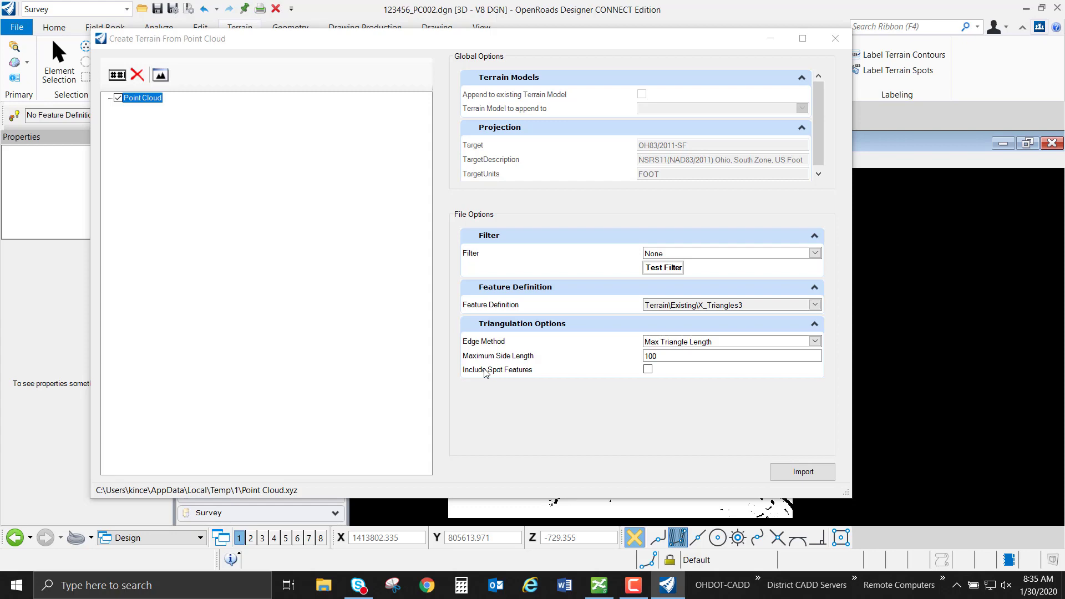
# Import the point cloud as a terrain model and close the Create Terrain From Point Cloud dialog
pyautogui.moveTo(651, 42); pyautogui.dragTo(691, 57)
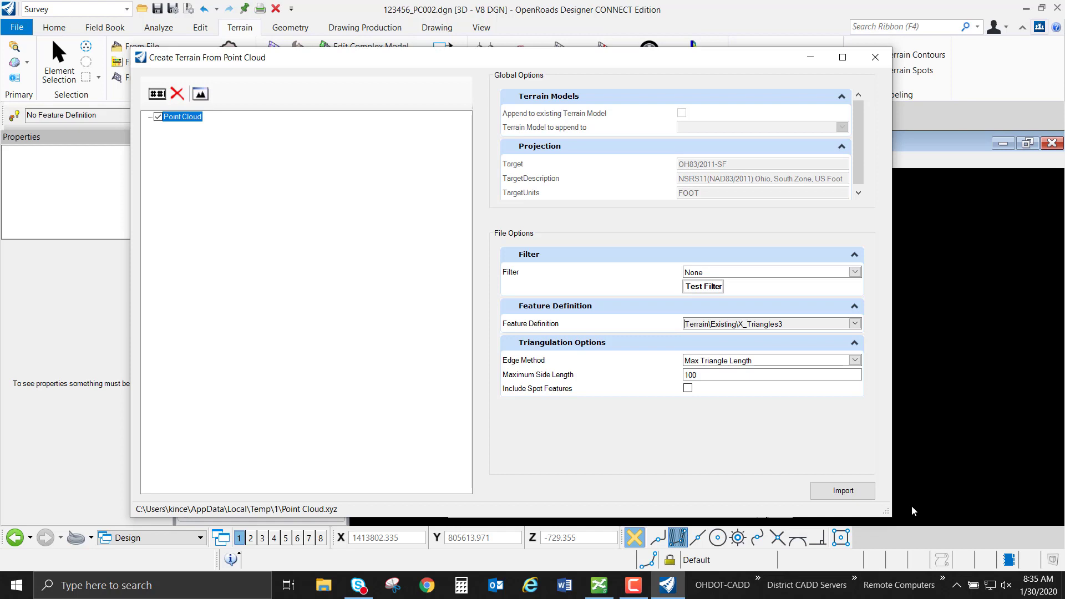
pyautogui.click(866, 493)
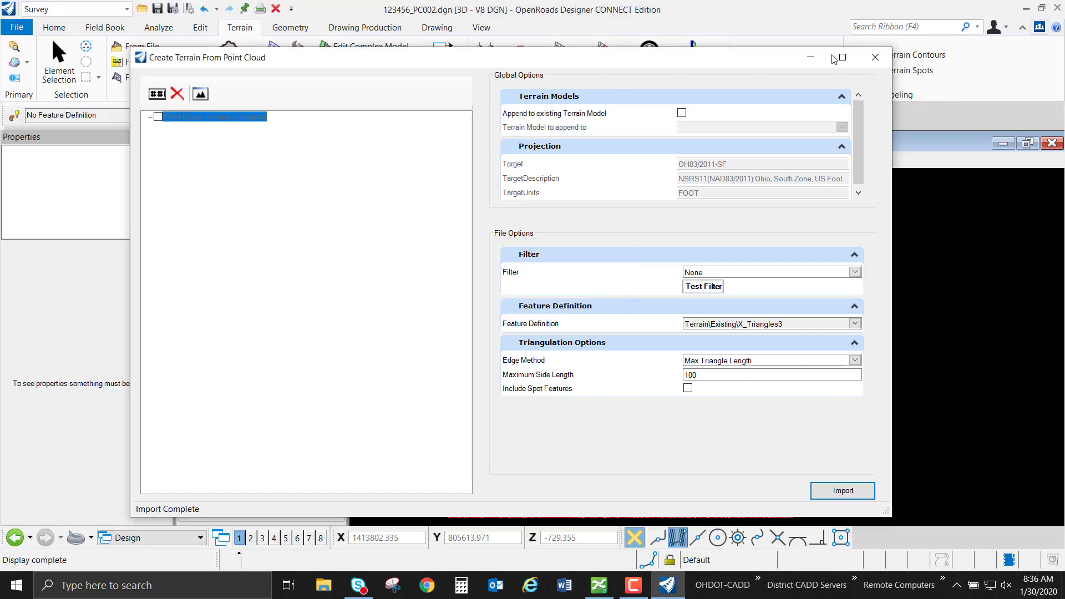
pyautogui.click(875, 58)
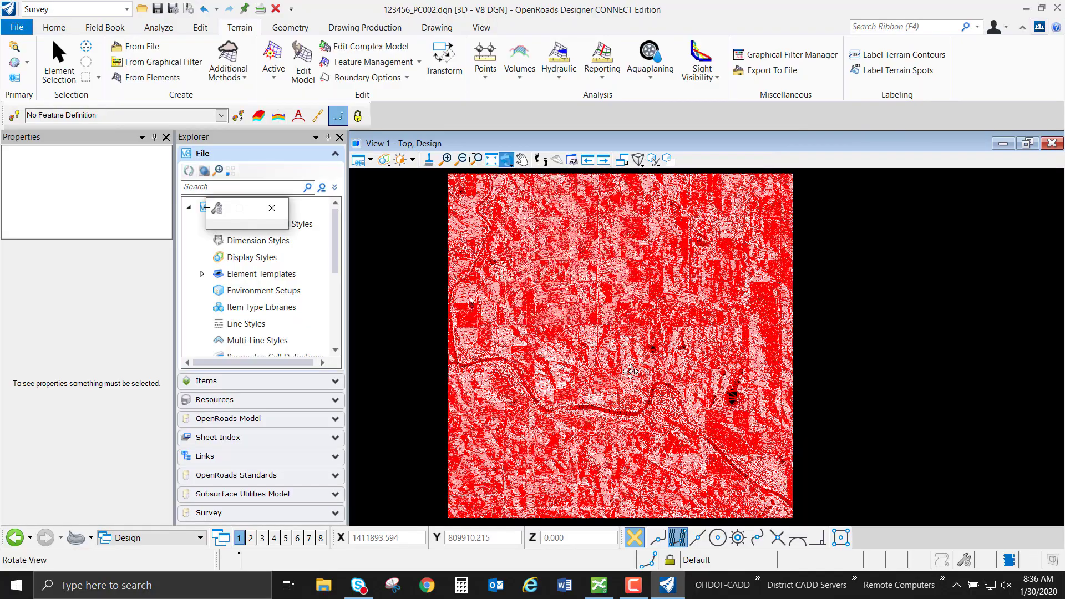
# Examine the triangles of the new terrain in 3D by dynamically rotating View 1
pyautogui.click(506, 160)
pyautogui.scroll(5, 611, 322)
pyautogui.moveTo(661, 407); pyautogui.dragTo(623, 355)
pyautogui.scroll(-5, 623, 355)
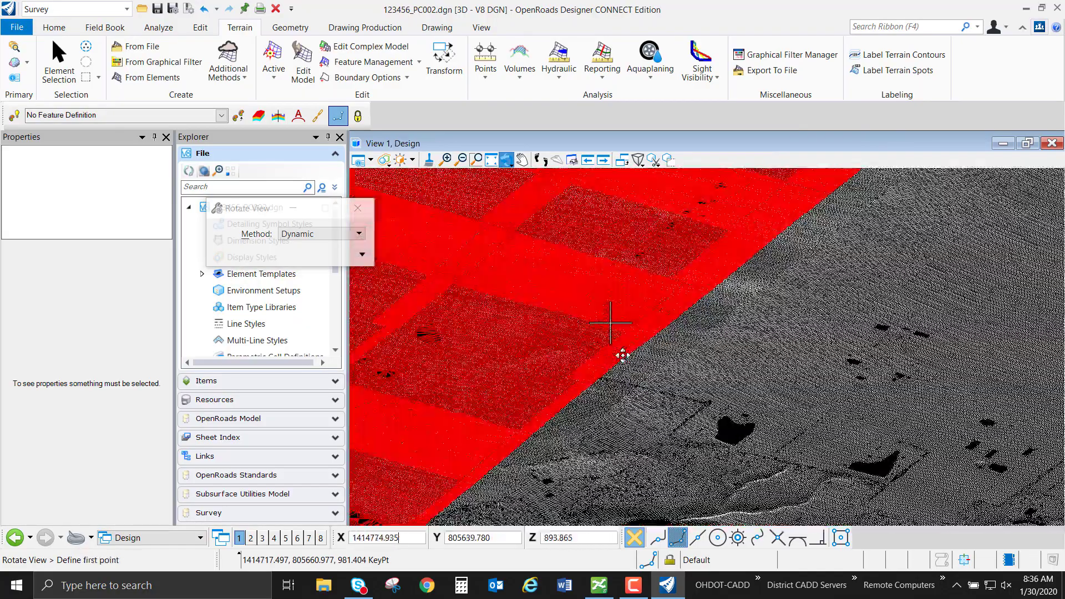
pyautogui.scroll(2, 616, 327)
pyautogui.rightClick(530, 289)
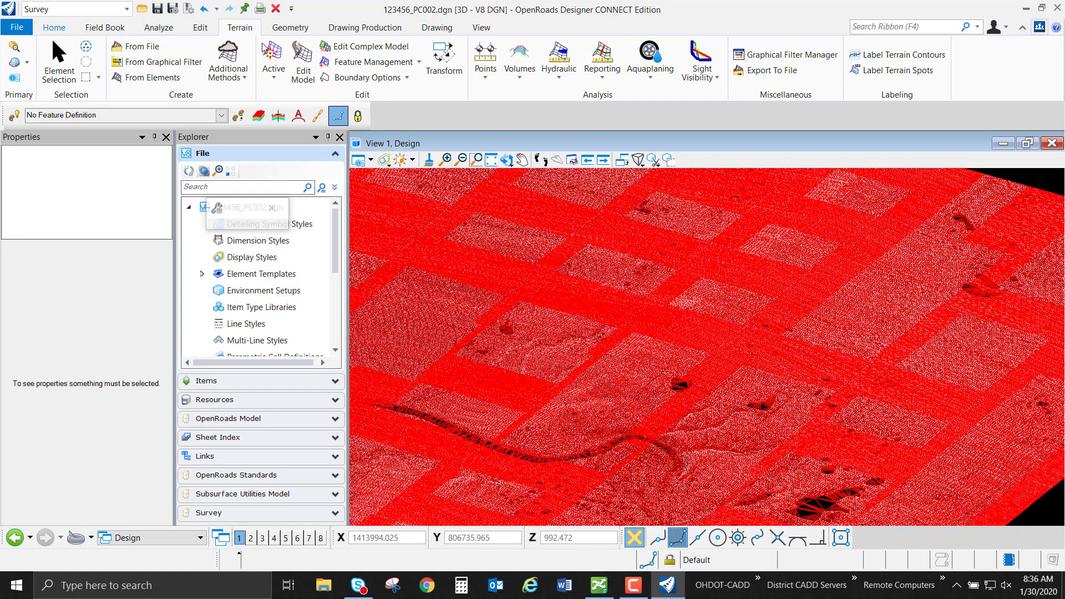
# Sort the View 1 level list by used levels and turn off the display of level DT_X_Triangles3
pyautogui.click(45, 28)
pyautogui.click(327, 47)
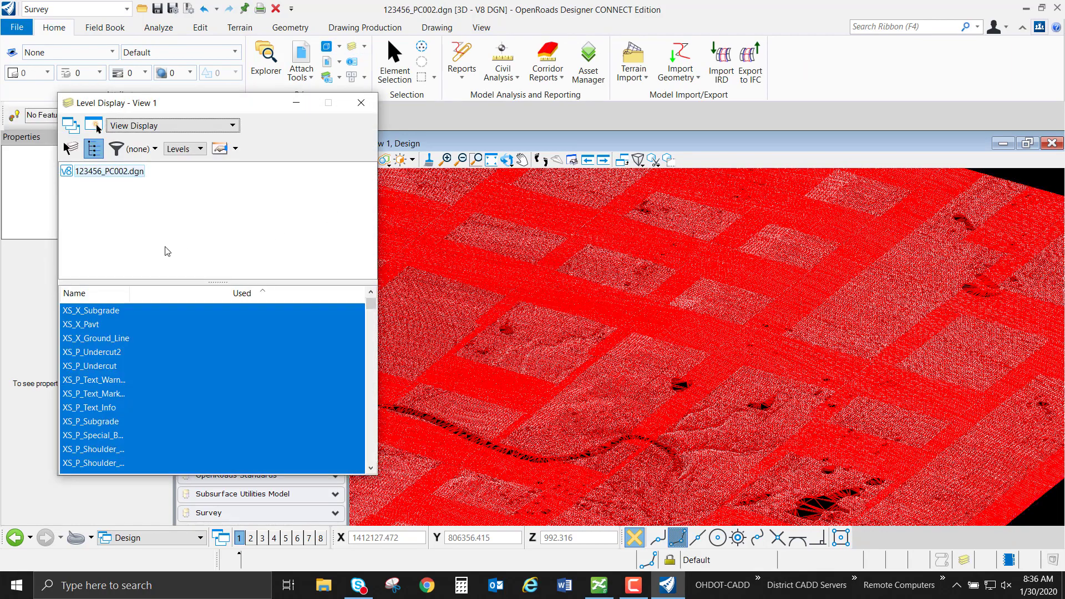
pyautogui.click(242, 293)
pyautogui.click(126, 324)
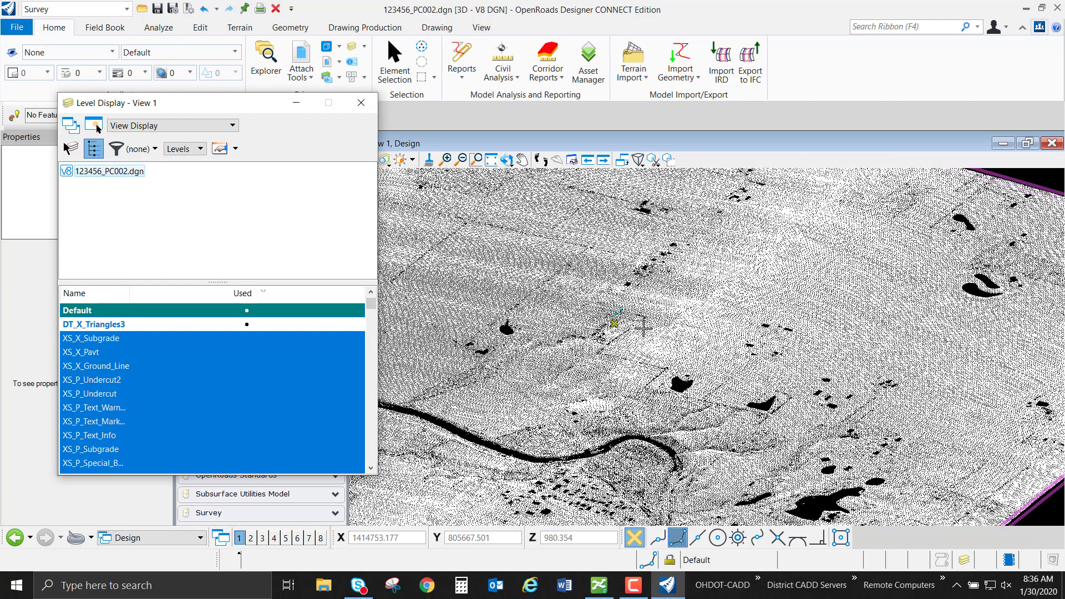
# Inspect the individual OSIP point cloud points up close, and bring most of the cloud back into sight
pyautogui.scroll(2, 614, 347)
pyautogui.scroll(2, 688, 347)
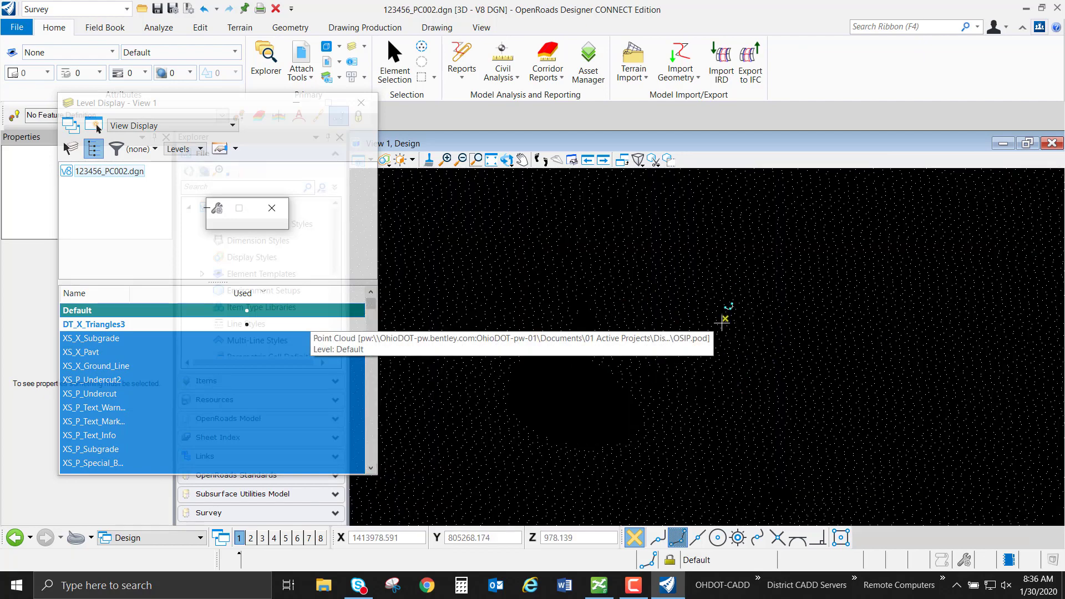
pyautogui.scroll(-4, 772, 363)
pyautogui.moveTo(773, 363); pyautogui.dragTo(607, 317, button='middle')
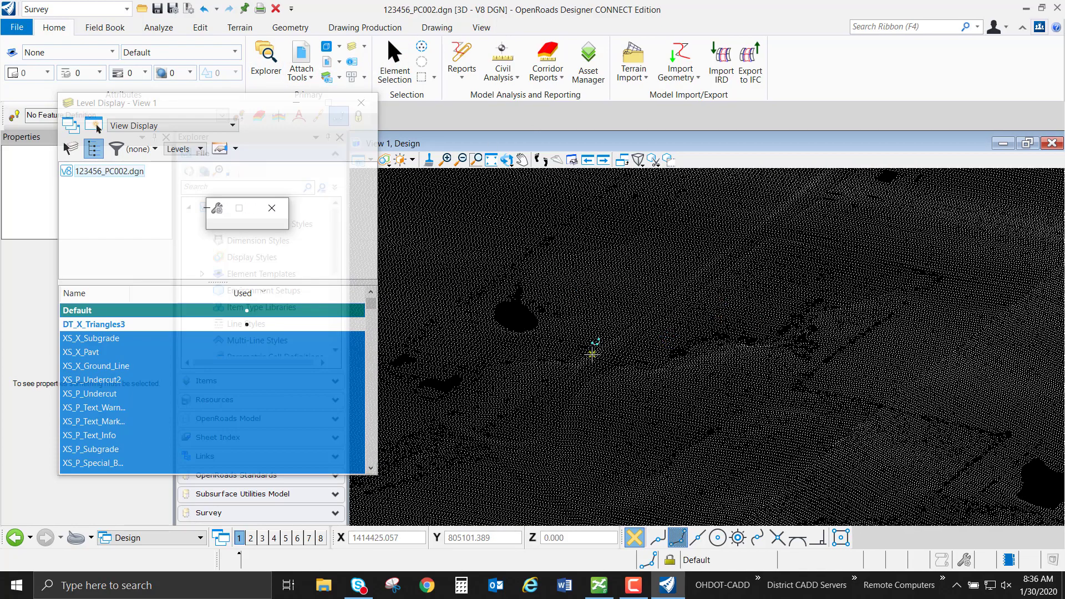
pyautogui.scroll(-5, 779, 417)
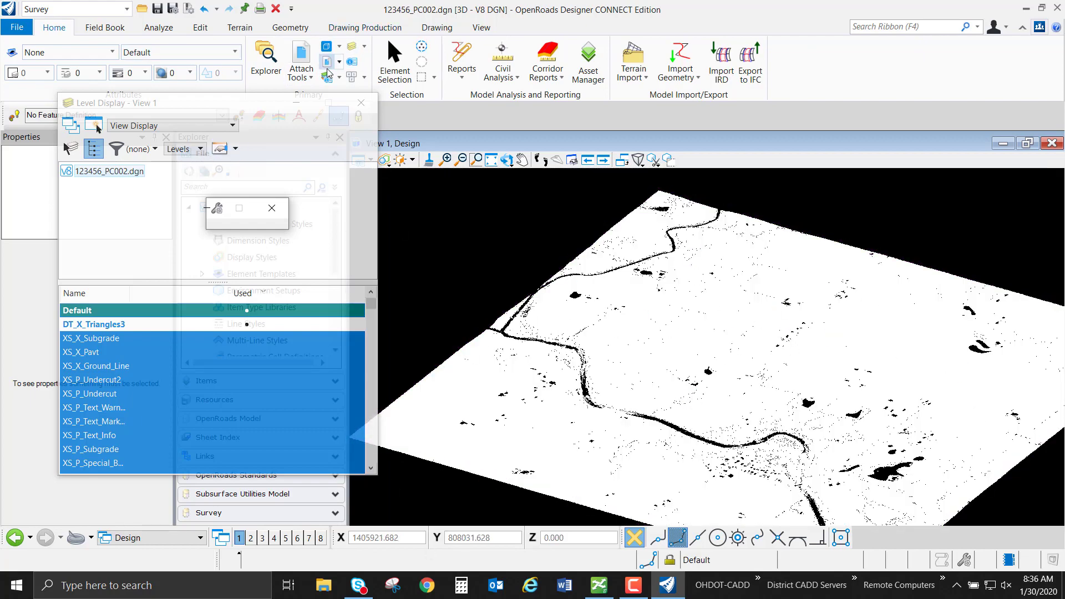
# Review the attached OSIP.pod and the available tools in the Point Clouds dialog
pyautogui.click(302, 74)
pyautogui.click(303, 133)
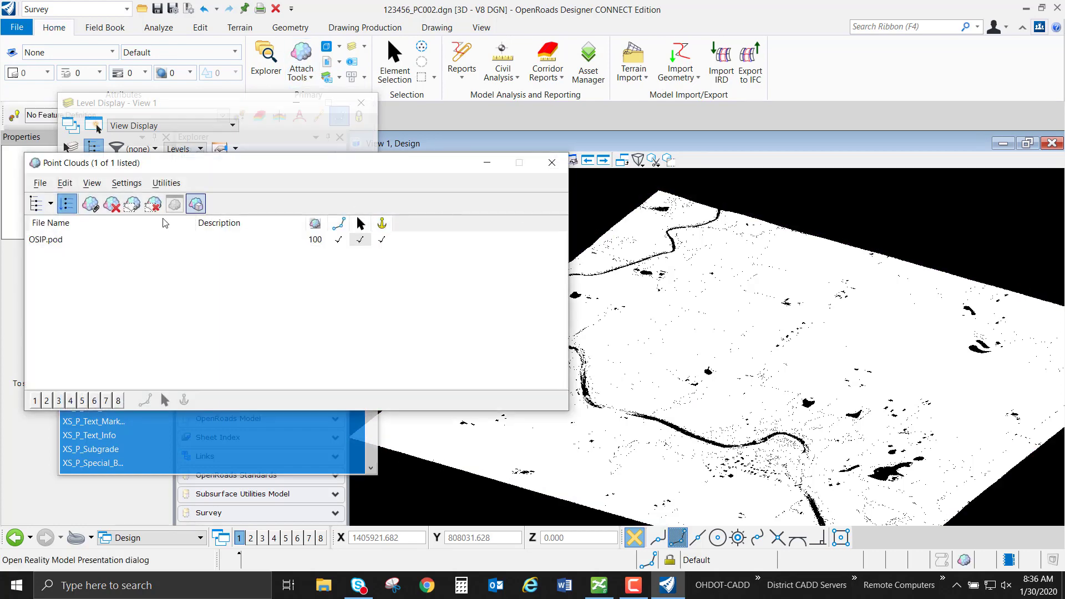
pyautogui.click(131, 205)
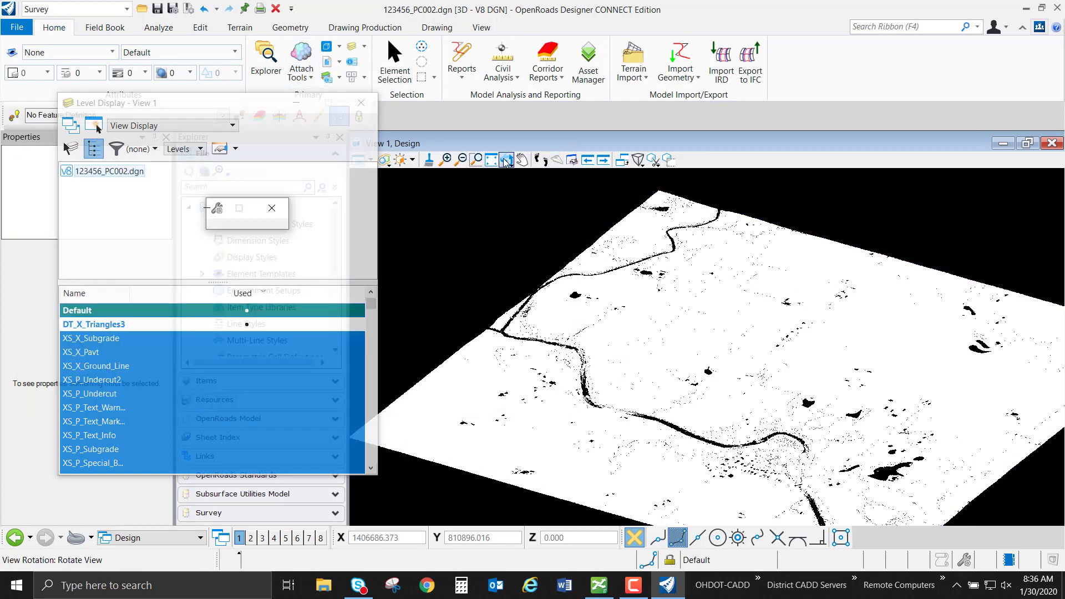
# Dynamically rotate View 1 to examine the OSIP point cloud from a different angle
pyautogui.click(508, 161)
pyautogui.click(551, 173)
pyautogui.click(730, 364)
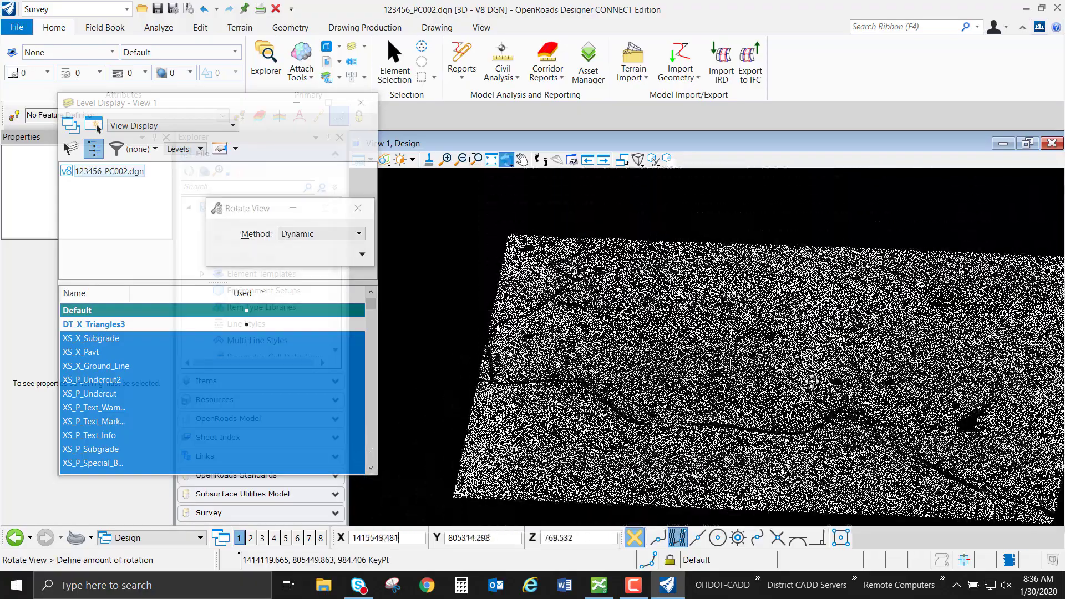
pyautogui.click(595, 357)
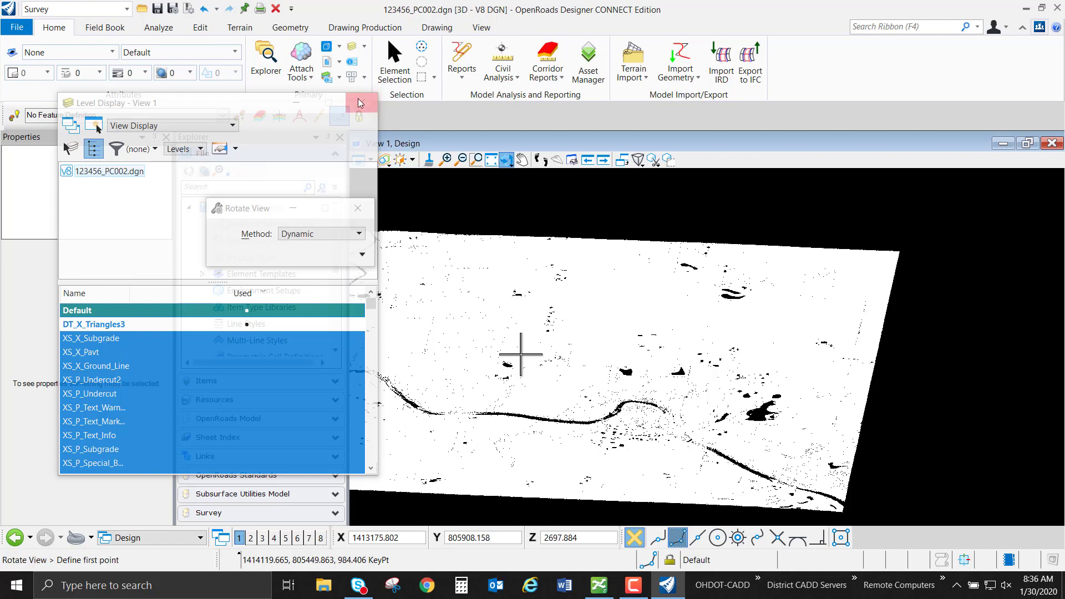